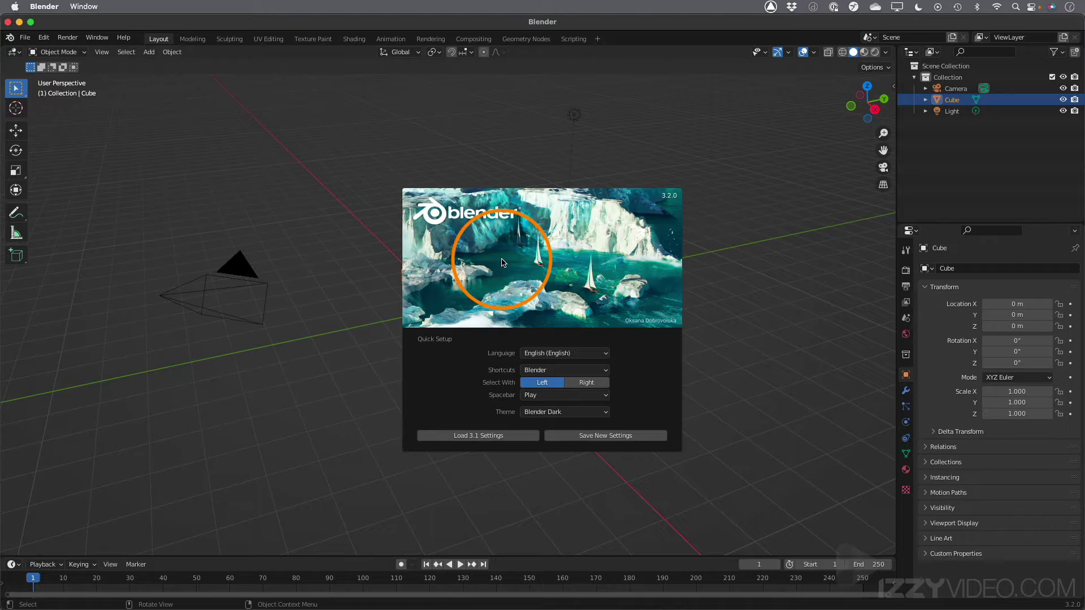
# Step: Dismiss the splash screen and examine the default cube from different angles and distances
pyautogui.click(355, 256)
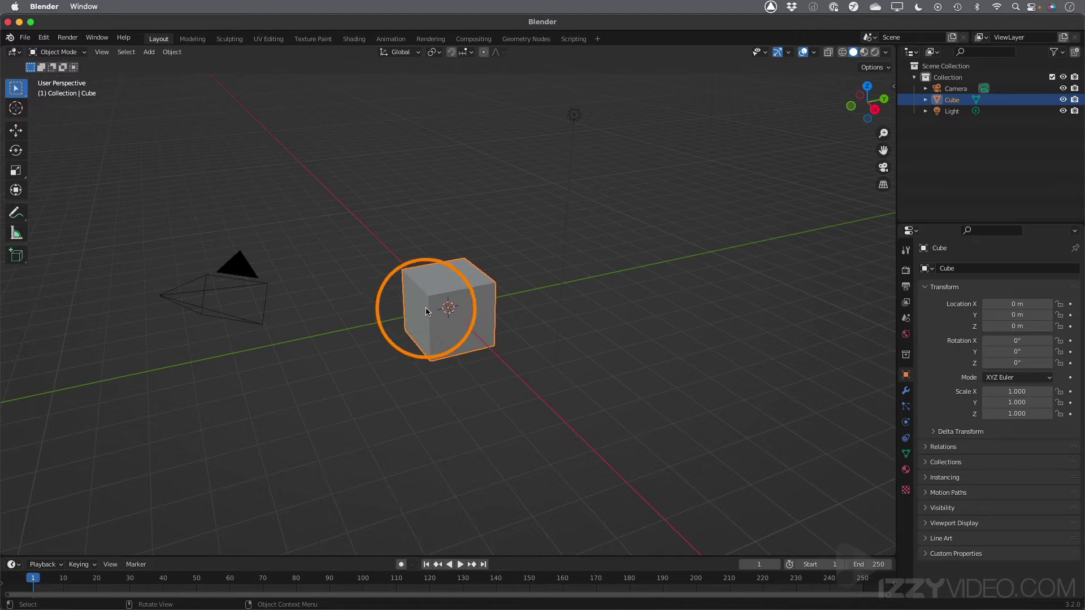
pyautogui.moveTo(429, 295); pyautogui.dragTo(463, 306, button='middle')
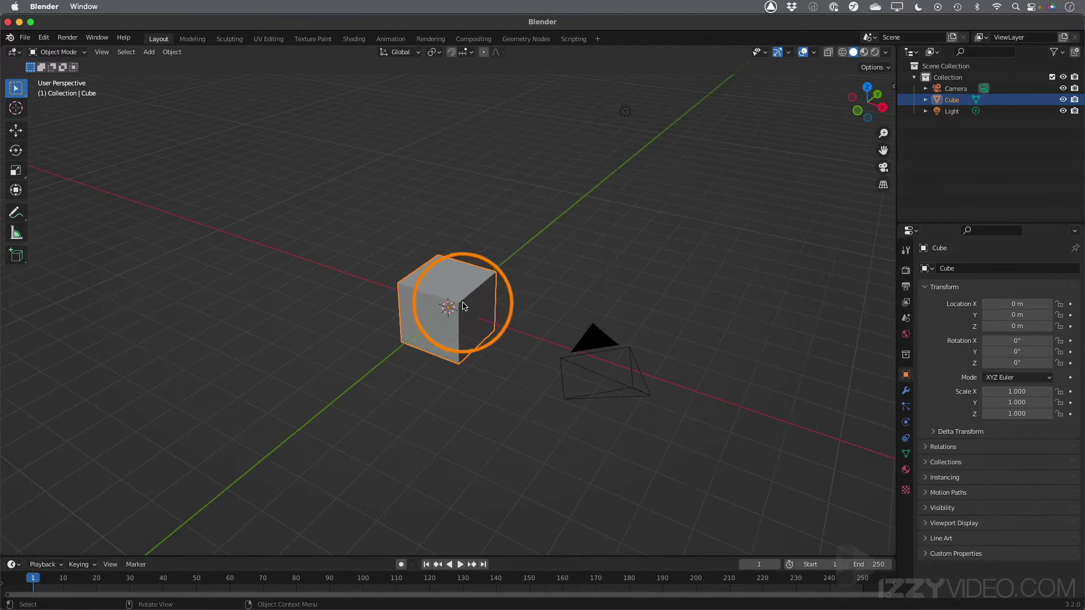
pyautogui.scroll(4, 450, 307)
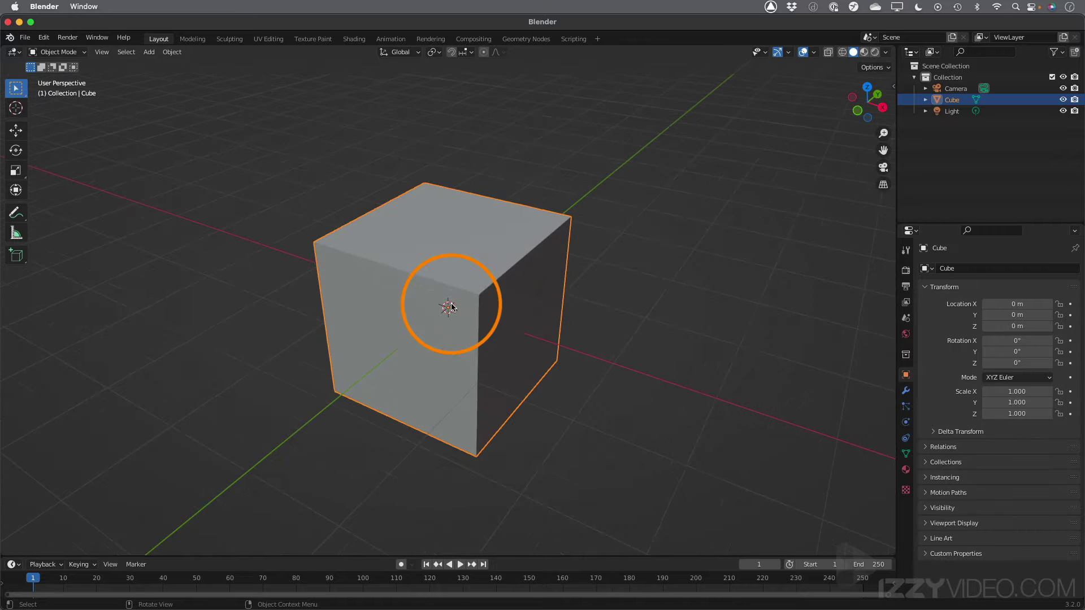
pyautogui.scroll(-4, 450, 306)
pyautogui.scroll(6, 450, 307)
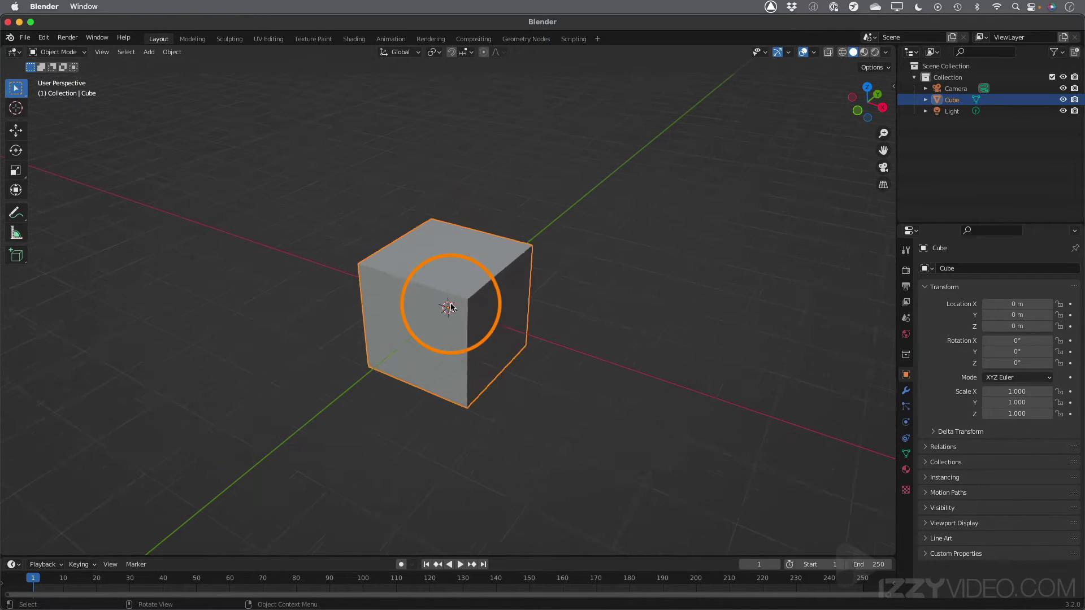
pyautogui.scroll(-4, 450, 307)
pyautogui.scroll(-4, 450, 306)
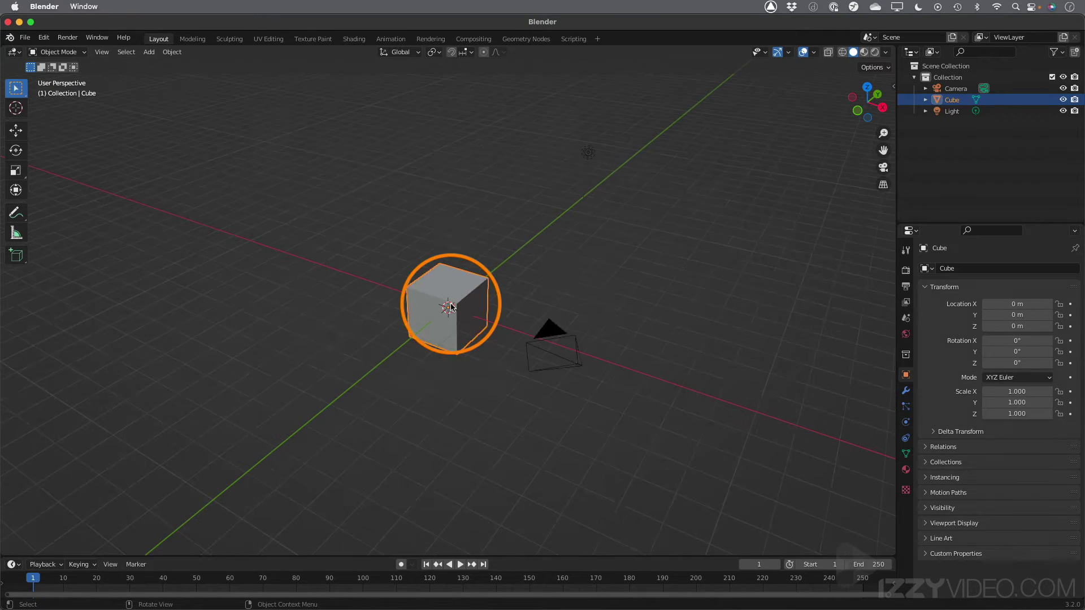
pyautogui.scroll(5, 449, 308)
pyautogui.scroll(-2, 448, 308)
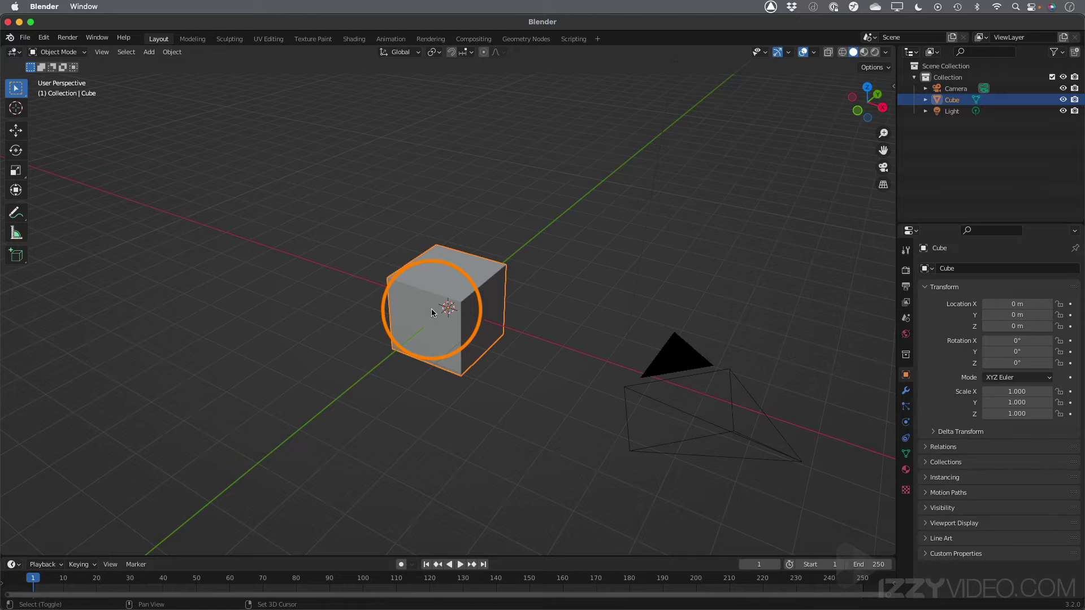
pyautogui.moveTo(431, 312)
pyautogui.keyDown('shift'); pyautogui.mouseDown(button='middle')
pyautogui.moveTo(591, 310)
pyautogui.moveTo(644, 235)
pyautogui.moveTo(500, 221)
pyautogui.moveTo(441, 293)
pyautogui.moveTo(439, 316)
pyautogui.mouseUp(button='middle'); pyautogui.keyUp('shift')
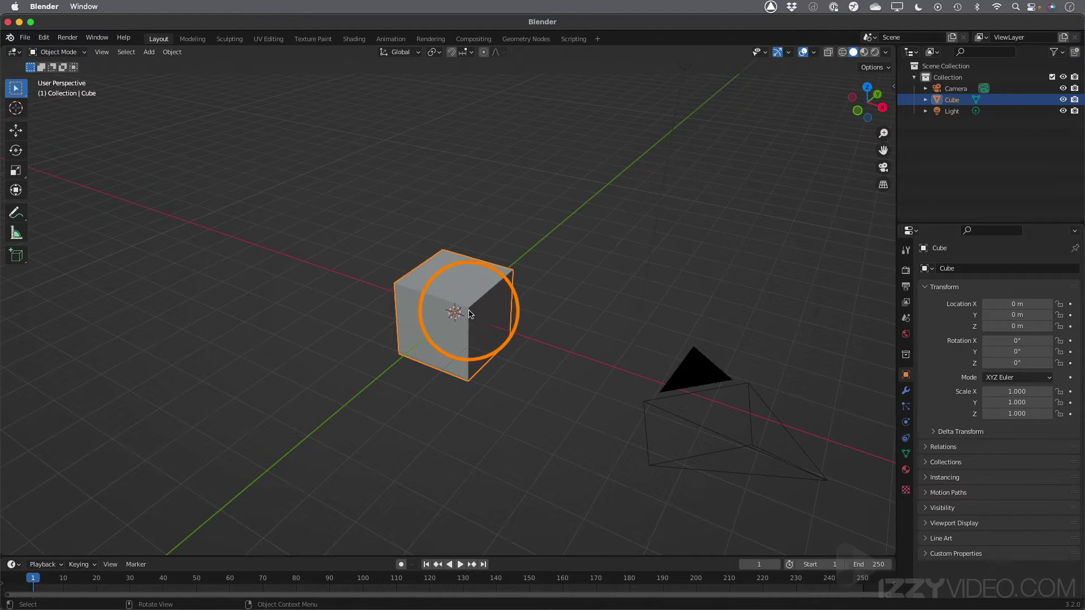
# Step: Put the default cube in Edit Mode with nothing selected and face selection active
pyautogui.press('Tab')
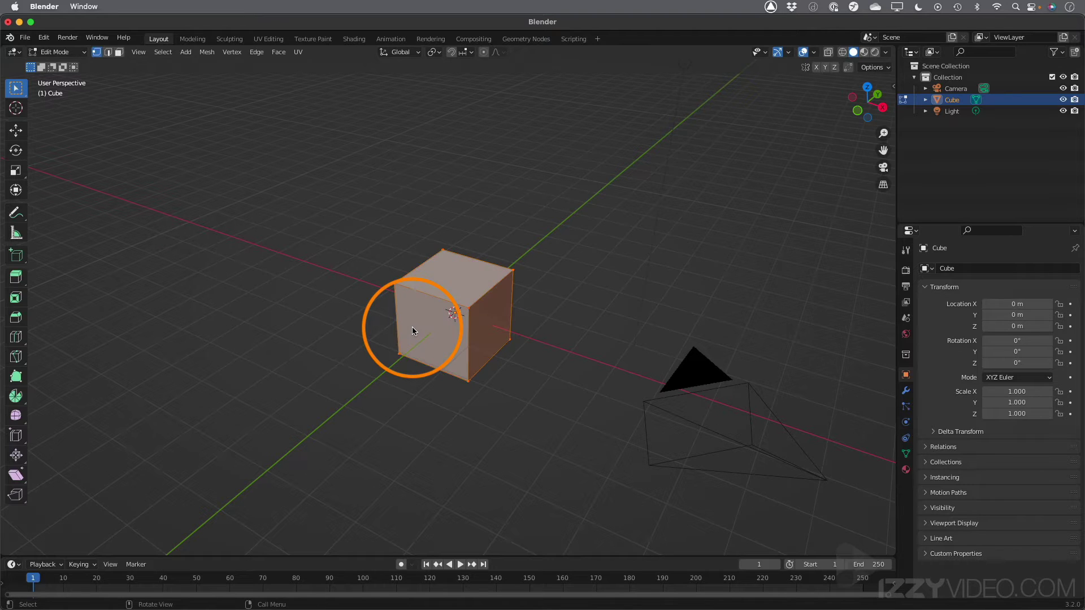
pyautogui.moveTo(412, 326); pyautogui.dragTo(556, 299, button='middle')
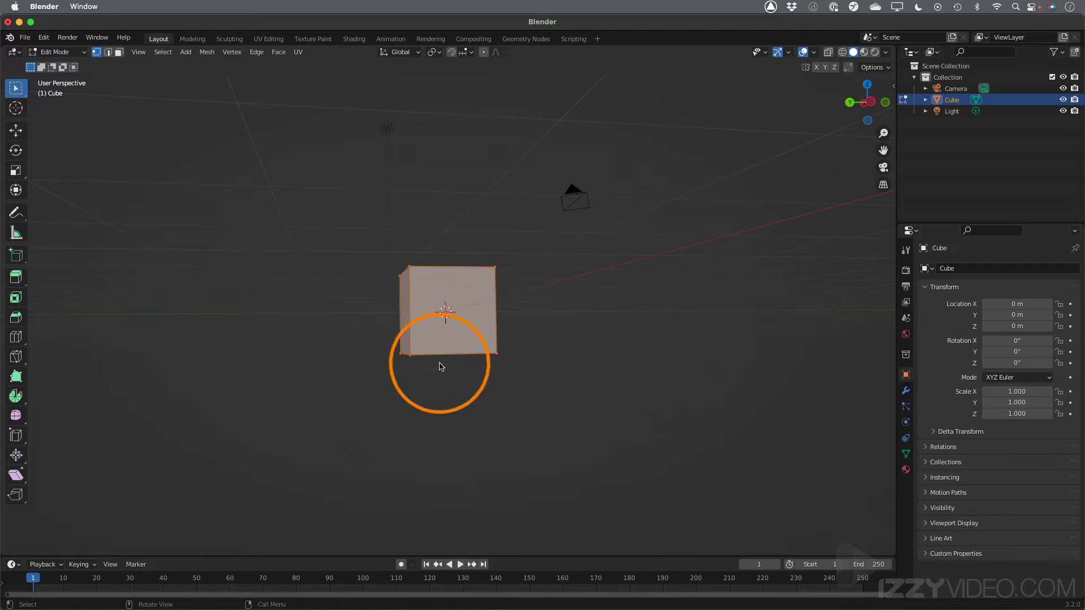
pyautogui.scroll(-2, 423, 315)
pyautogui.scroll(3, 423, 315)
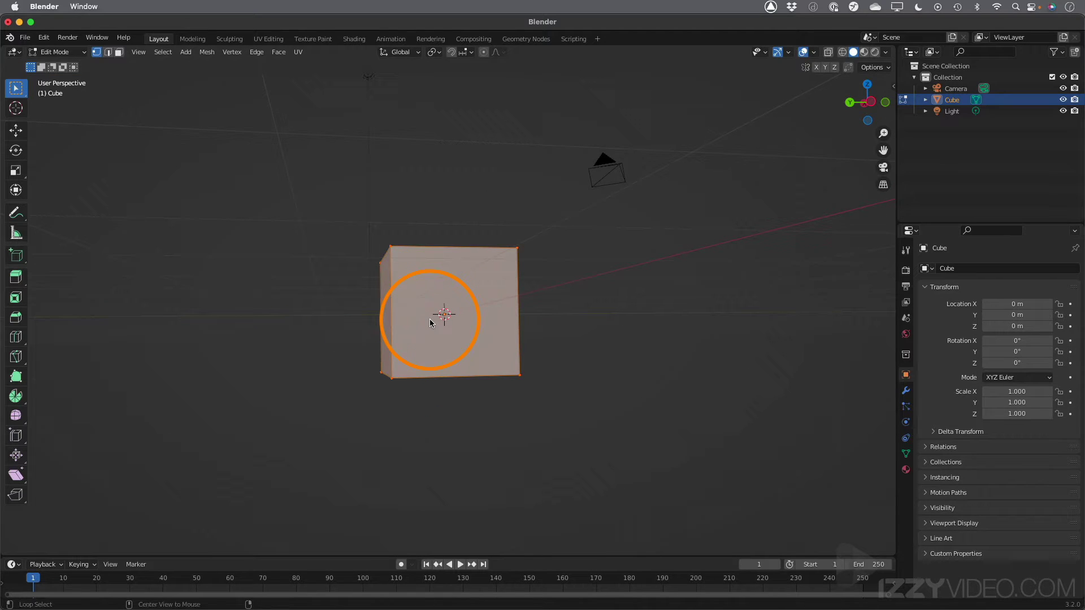
pyautogui.hotkey('alt', 'a')
pyautogui.moveTo(431, 327); pyautogui.dragTo(441, 297, button='middle')
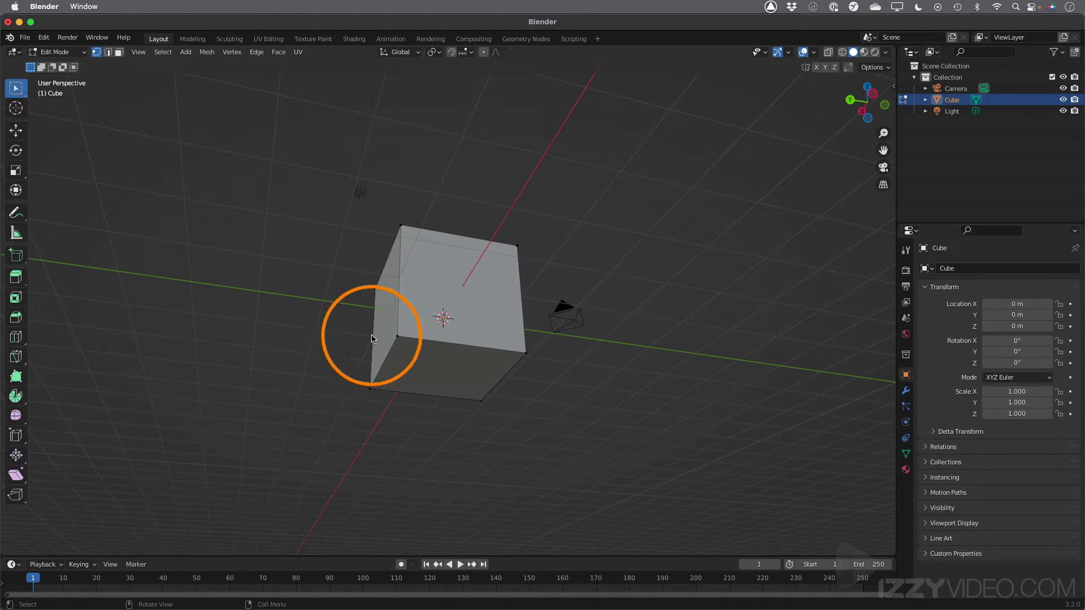
pyautogui.click(118, 52)
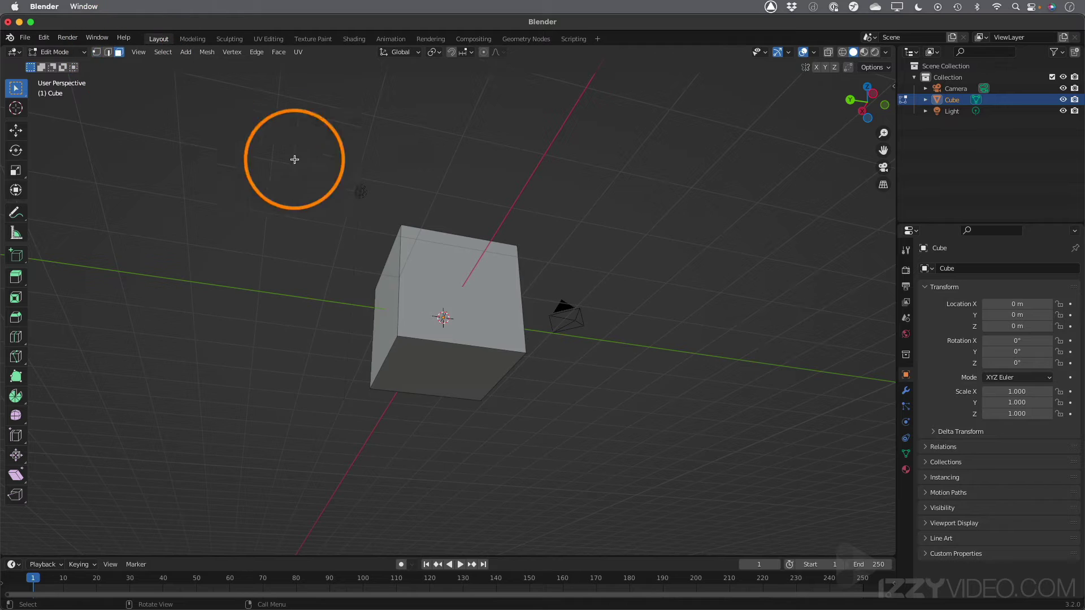
# Step: Delete every face of the cube except the bottom face and the side face on the positive Y side
pyautogui.click(379, 311)
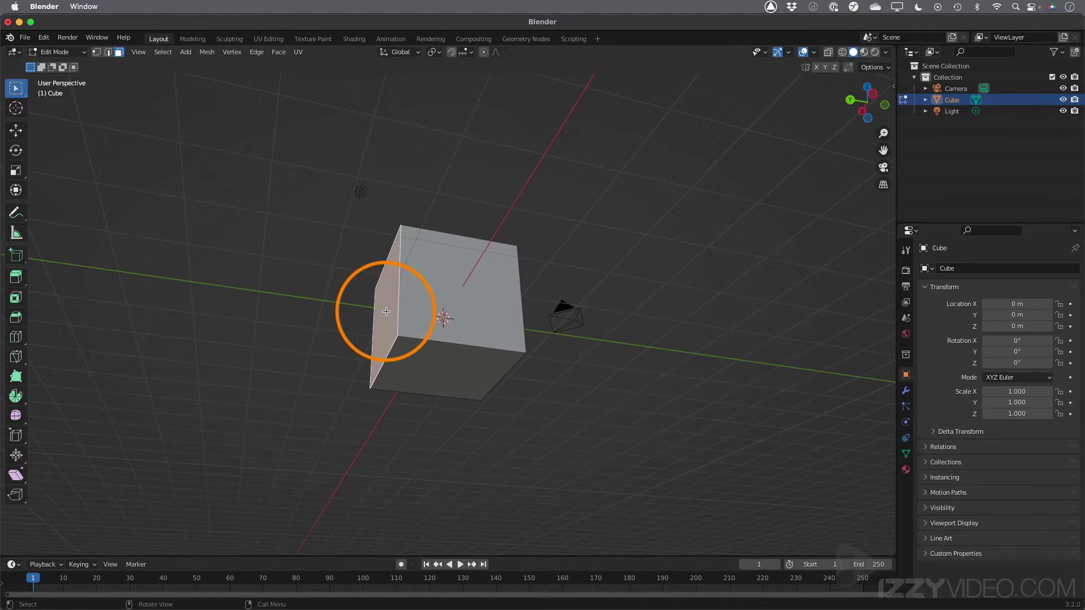
pyautogui.keyDown('shift'); pyautogui.click(438, 366); pyautogui.keyUp('shift')
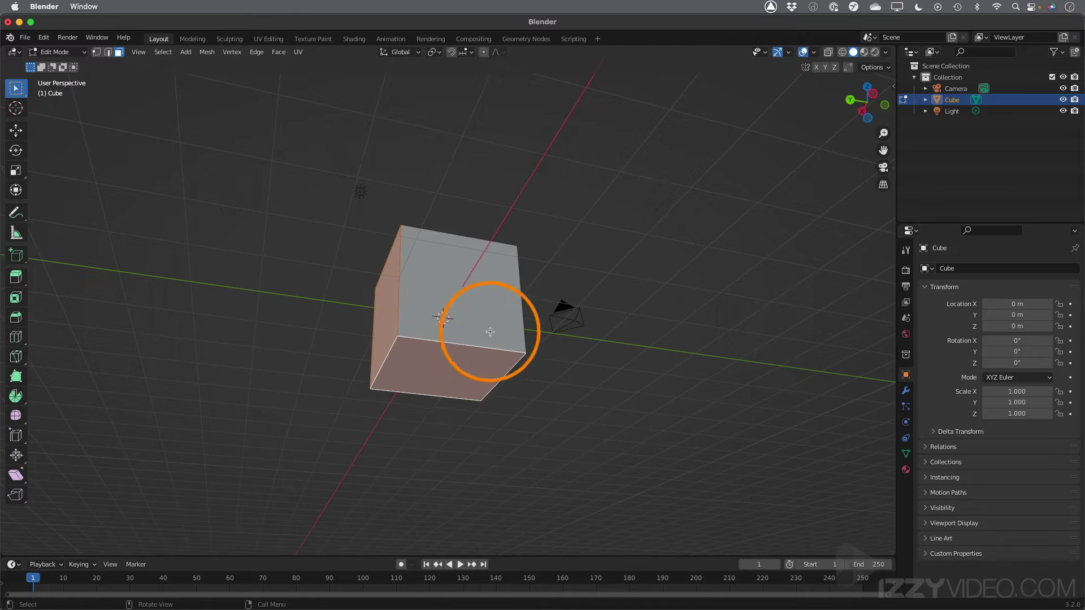
pyautogui.moveTo(490, 329)
pyautogui.mouseDown(button='middle')
pyautogui.moveTo(286, 375)
pyautogui.moveTo(240, 424)
pyautogui.moveTo(402, 431)
pyautogui.moveTo(480, 380)
pyautogui.moveTo(487, 305)
pyautogui.moveTo(472, 274)
pyautogui.moveTo(407, 341)
pyautogui.moveTo(460, 376)
pyautogui.moveTo(530, 337)
pyautogui.moveTo(506, 319)
pyautogui.mouseUp(button='middle')
pyautogui.click(163, 52)
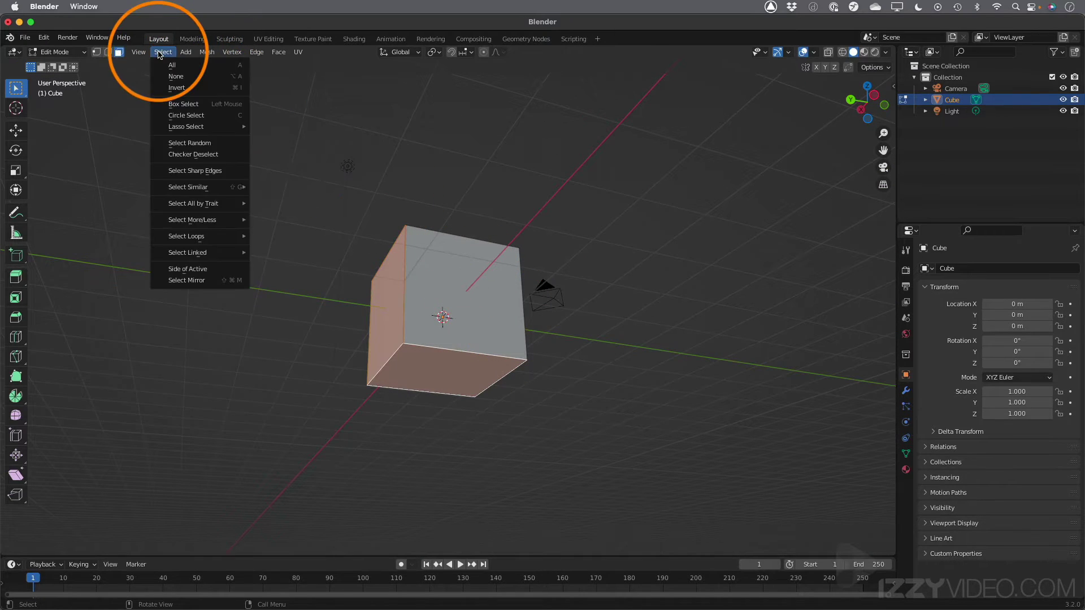
pyautogui.click(174, 85)
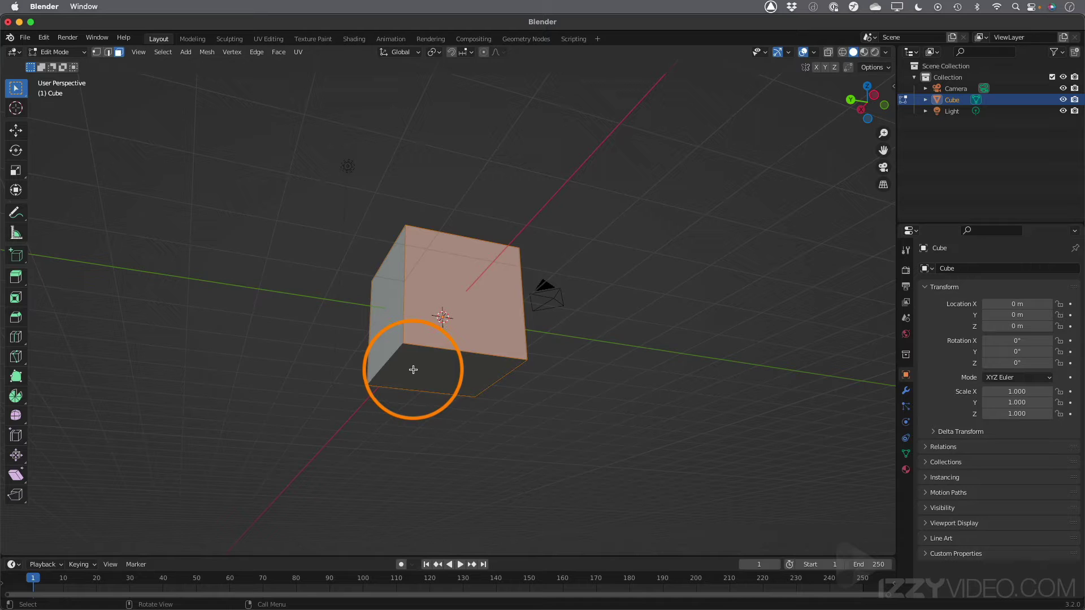
pyautogui.press('x')
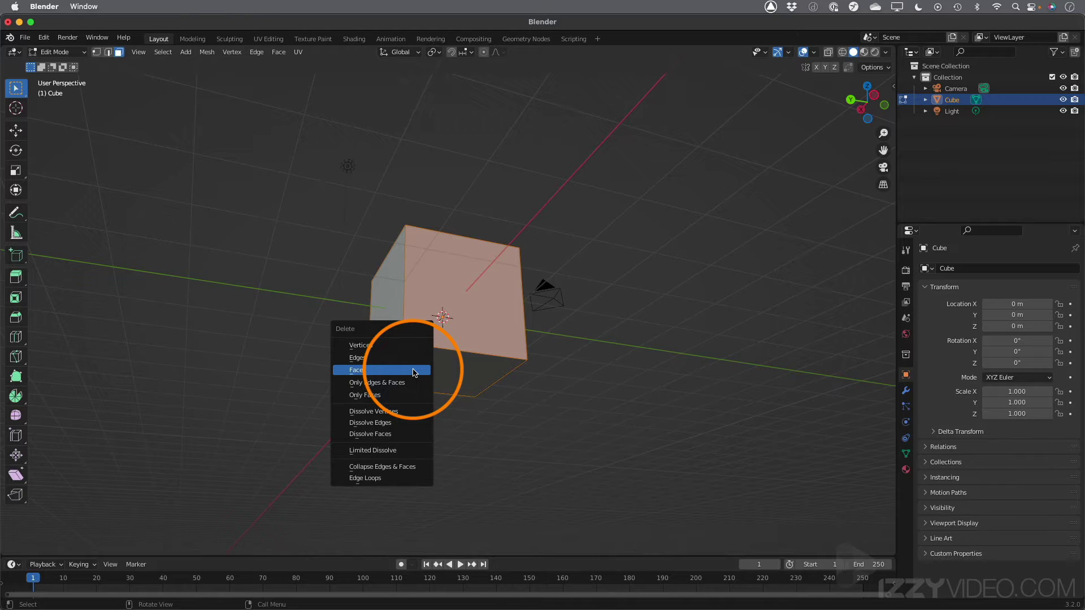
pyautogui.click(372, 373)
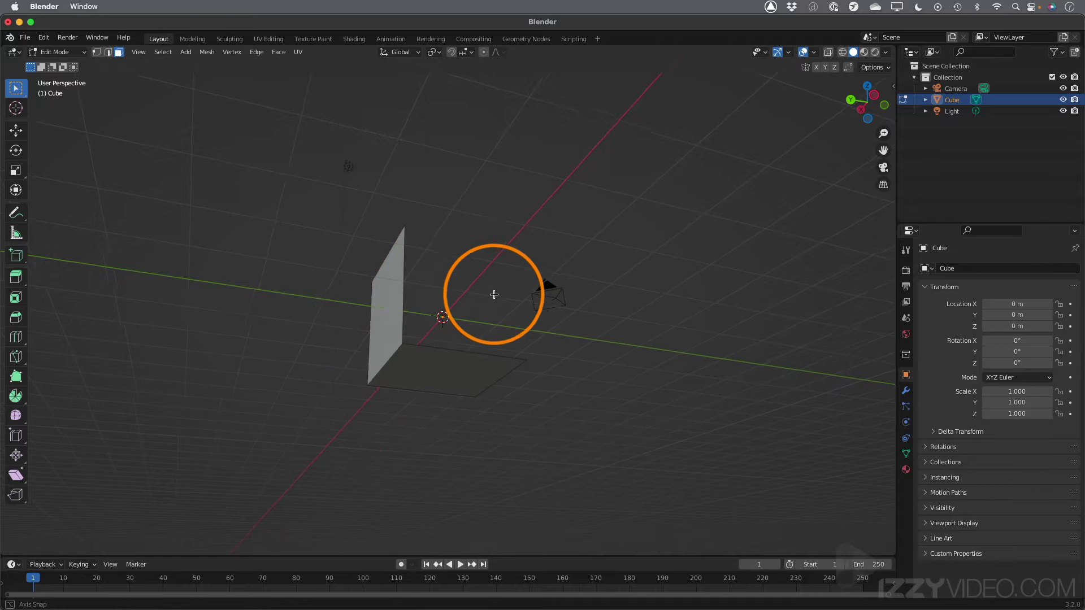
# Step: Scale the two remaining faces up uniformly by a factor of about 7.1 and return to Object Mode
pyautogui.moveTo(494, 293); pyautogui.dragTo(411, 375, button='middle')
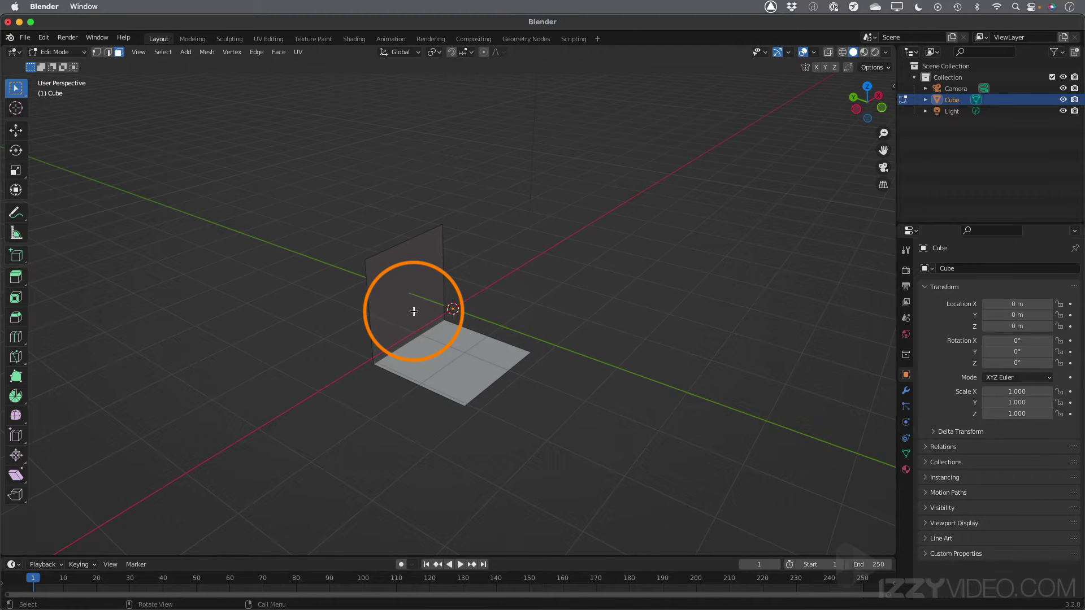
pyautogui.press('a')
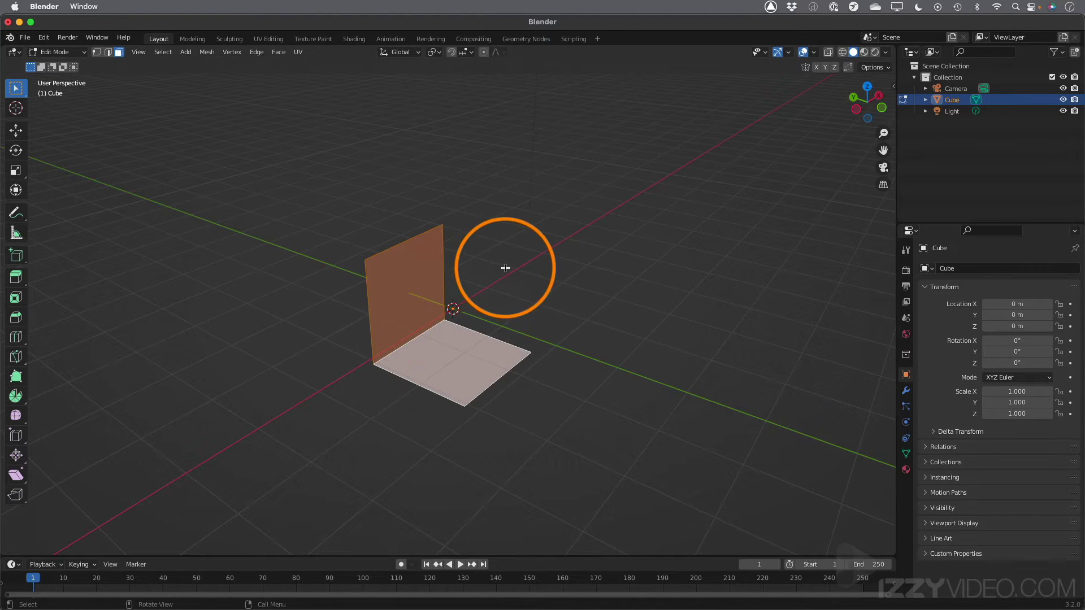
pyautogui.press('s')
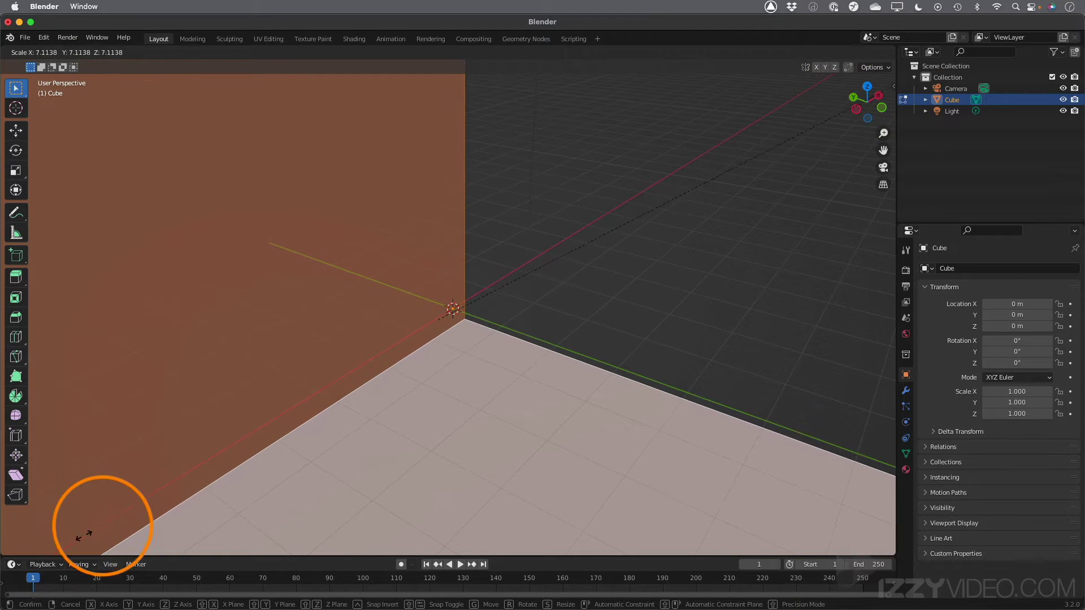
pyautogui.click(261, 456)
pyautogui.scroll(-6, 266, 461)
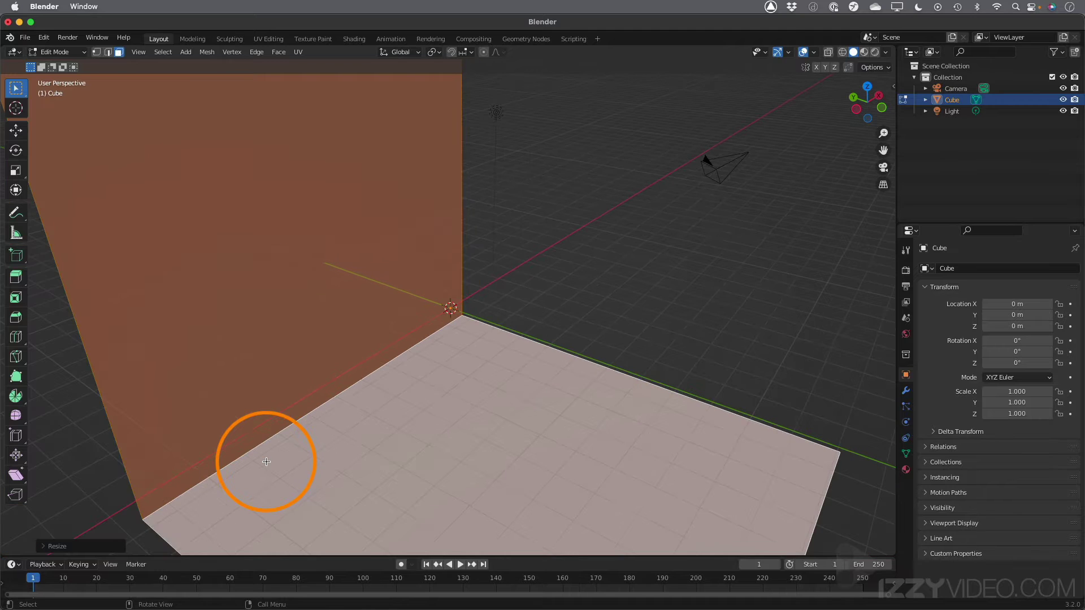
pyautogui.press('Tab')
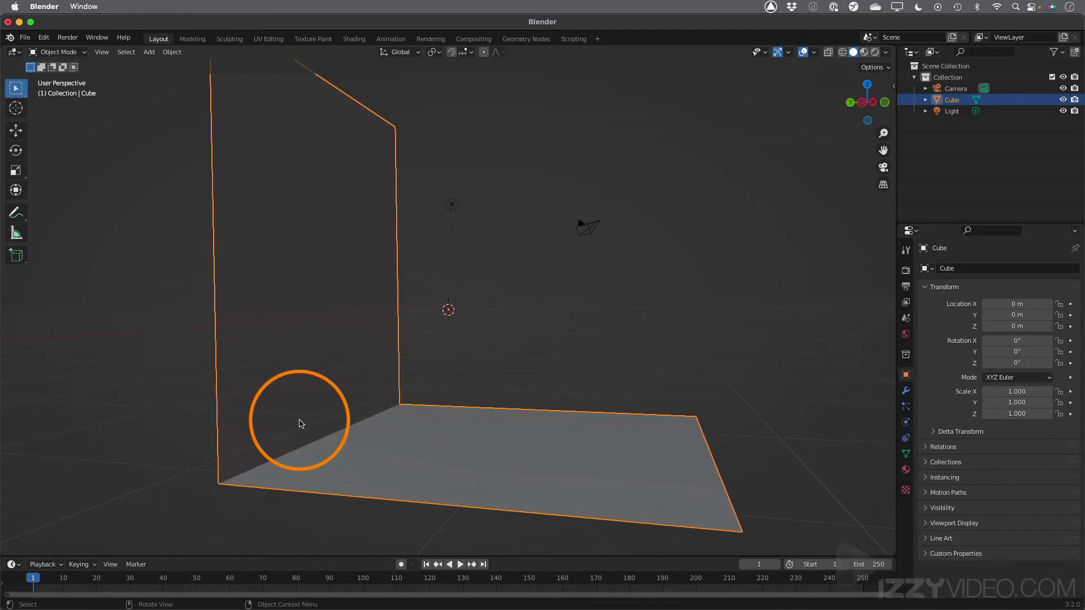
# Step: Raise the floor-and-wall object about 5.08 m along the global Z axis so its floor sits on the grid plane
pyautogui.moveTo(358, 414); pyautogui.dragTo(422, 391, button='middle')
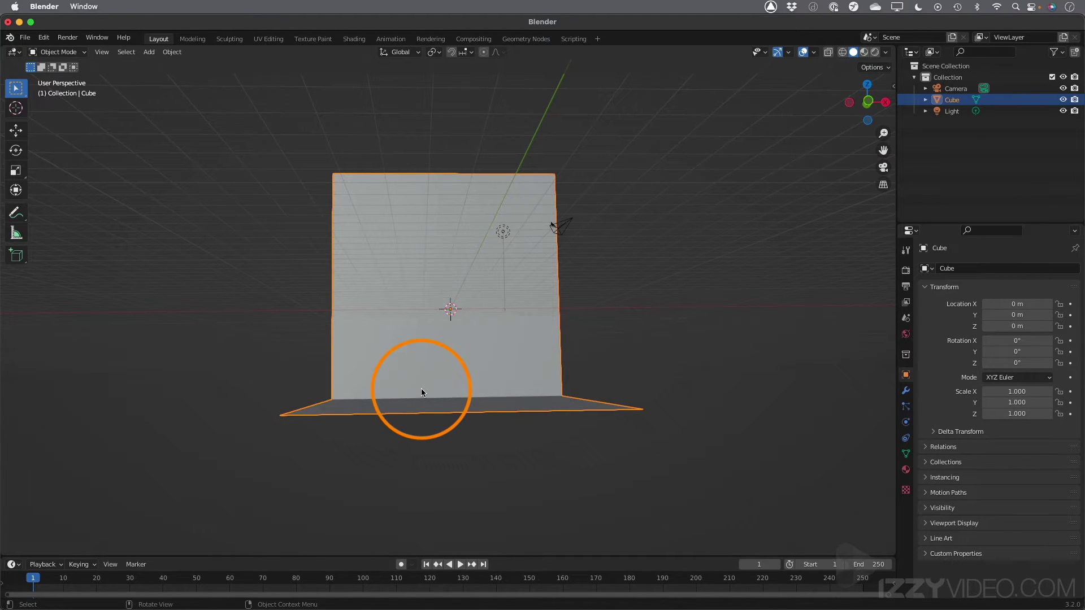
pyautogui.press('g')
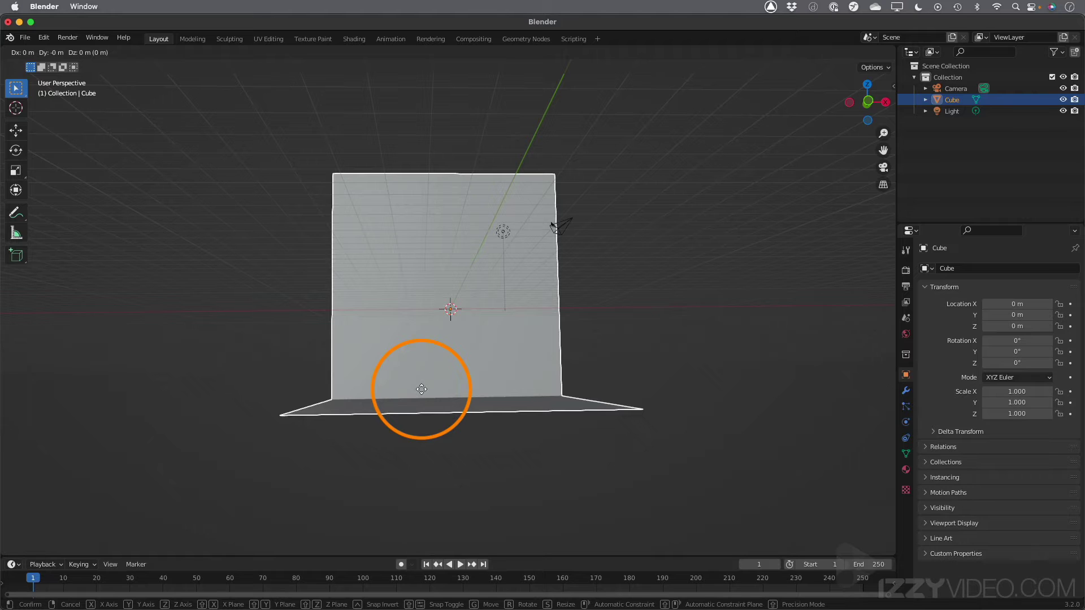
pyautogui.press('z')
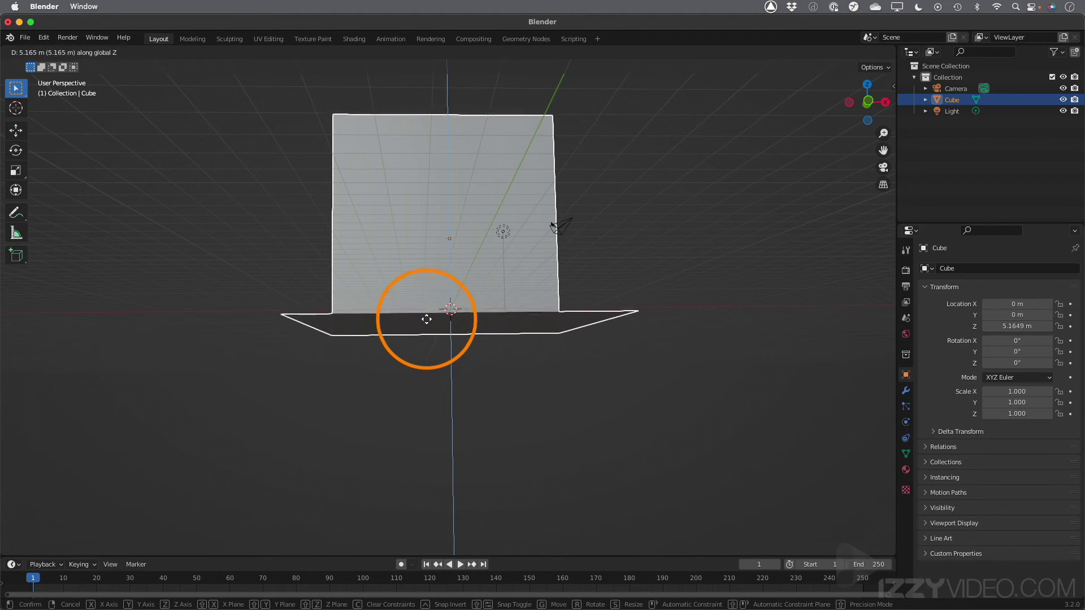
pyautogui.click(384, 325)
pyautogui.moveTo(376, 327); pyautogui.dragTo(460, 367, button='middle')
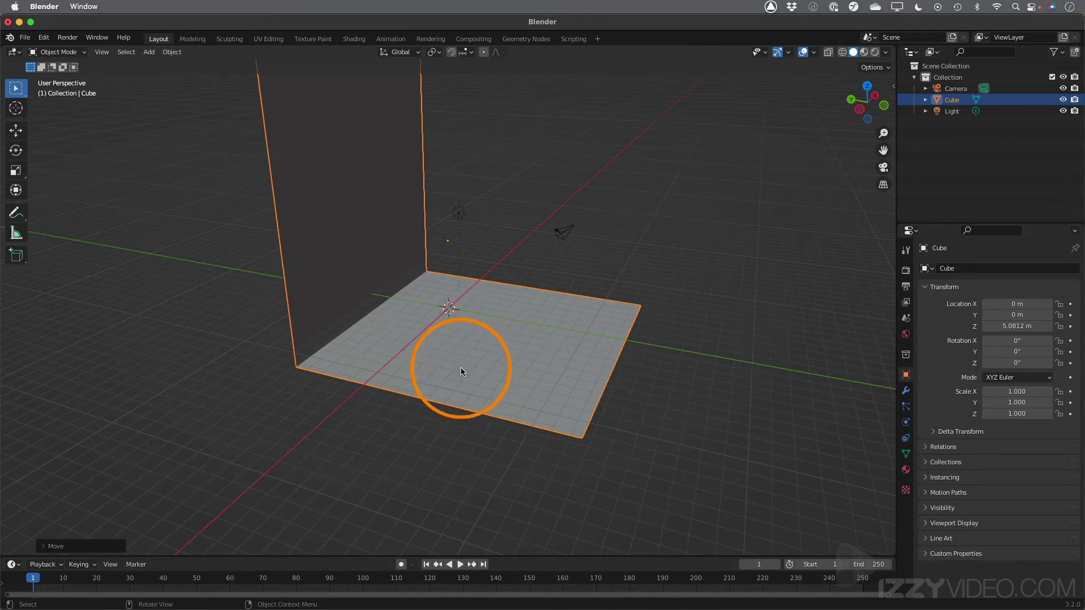
# Step: Add a new mesh cube at the 3D cursor on the floor
pyautogui.moveTo(408, 290); pyautogui.dragTo(454, 319, button='middle')
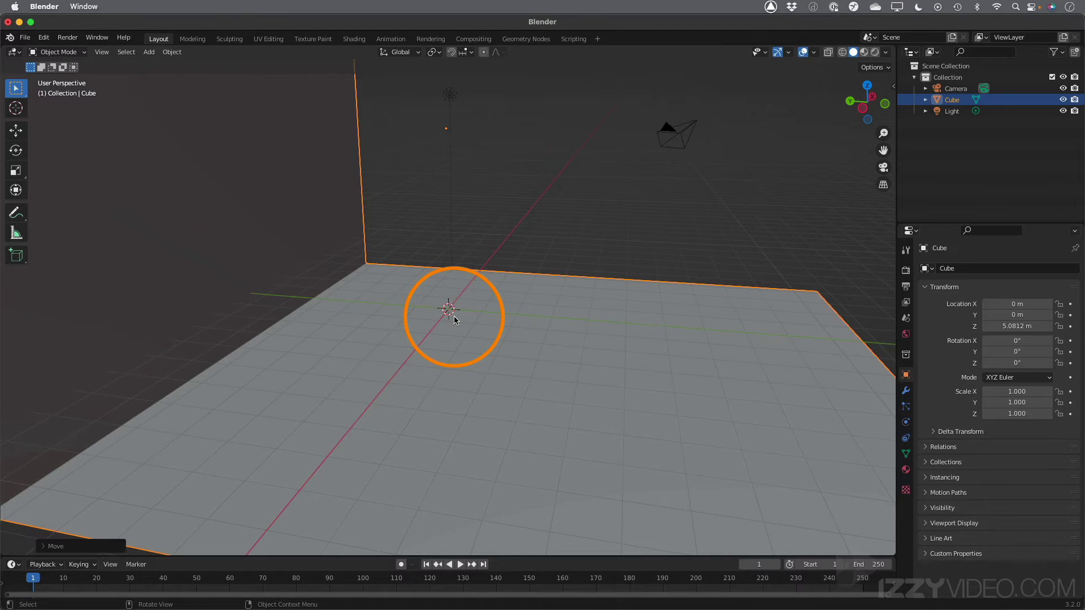
pyautogui.hotkey('shift', 'a')
pyautogui.moveTo(454, 320)
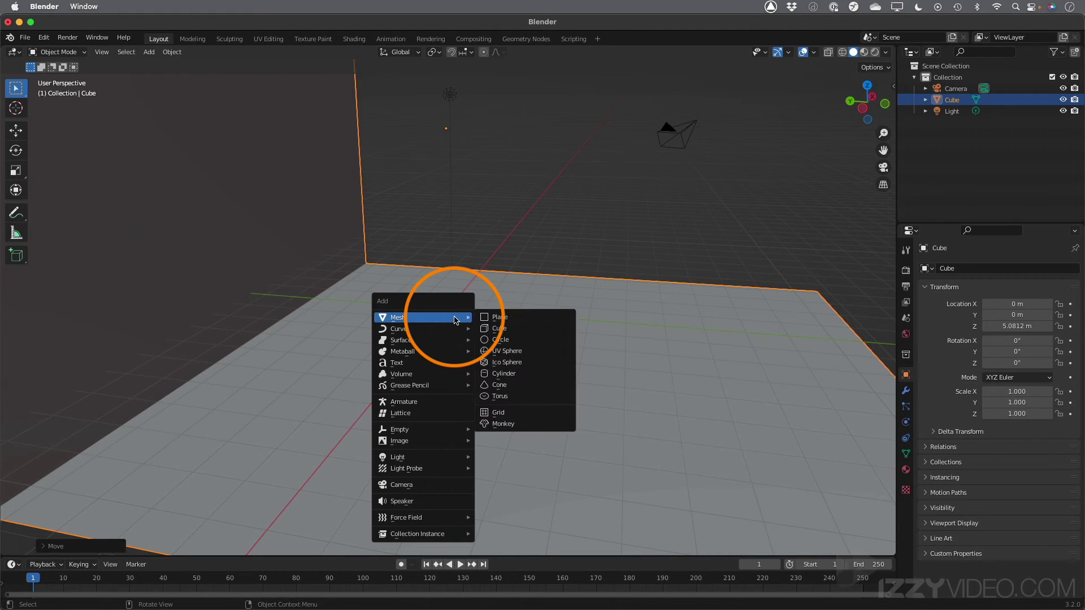
pyautogui.click(501, 328)
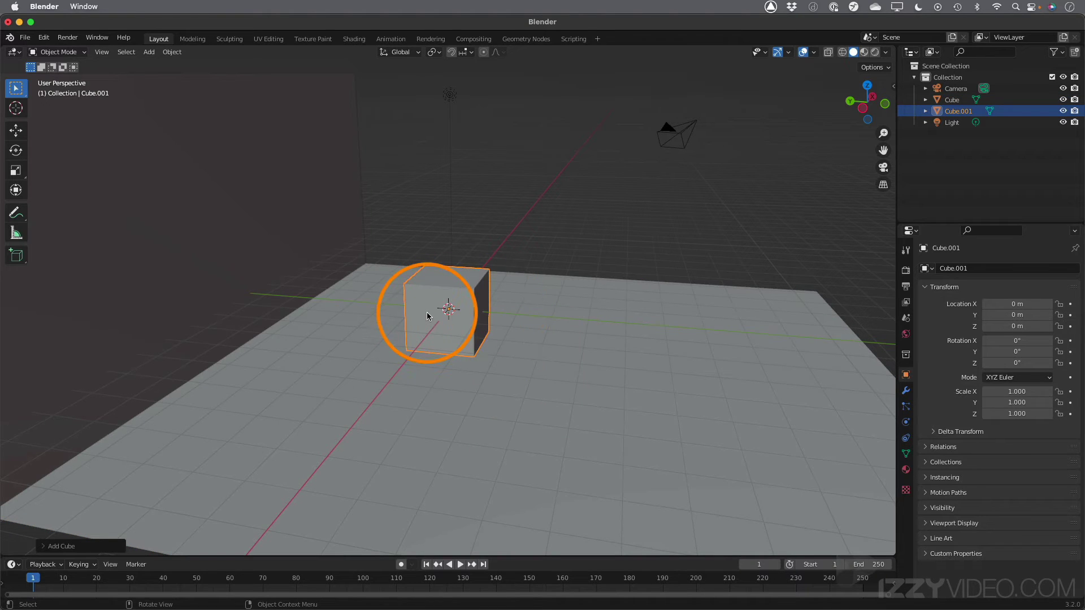
# Step: Stretch the new cube's mesh in Edit Mode into a tall column, scaling it about 6.9 times along global Z
pyautogui.press('Tab')
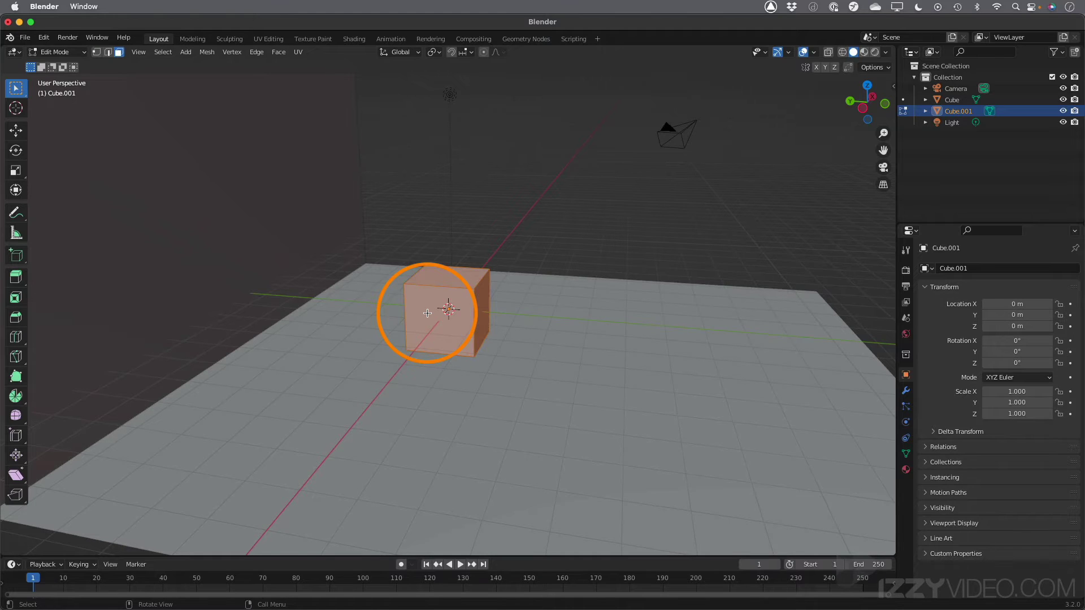
pyautogui.press('s')
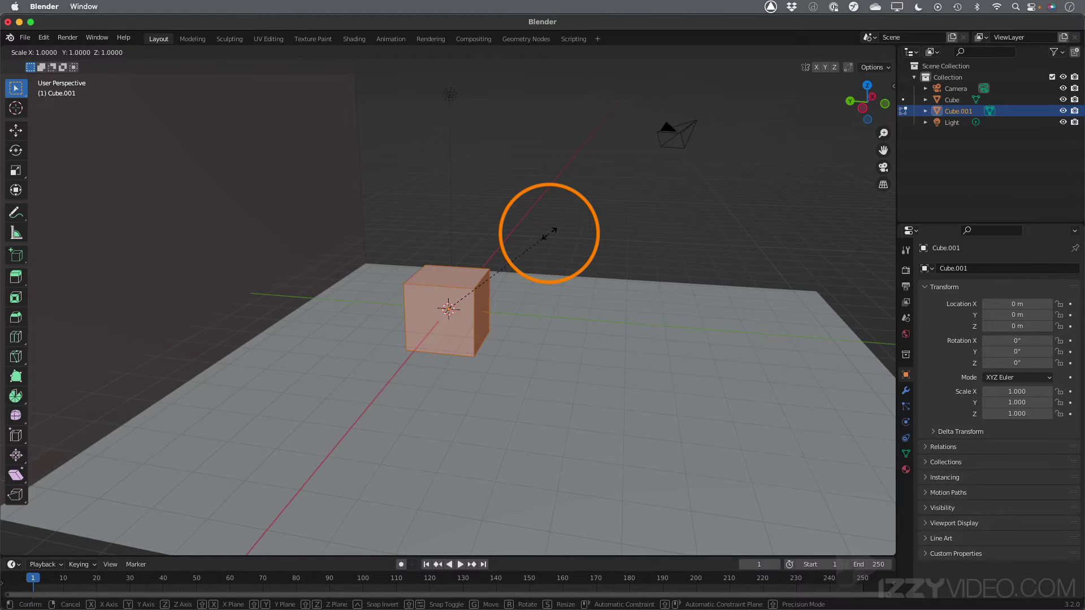
pyautogui.press('z')
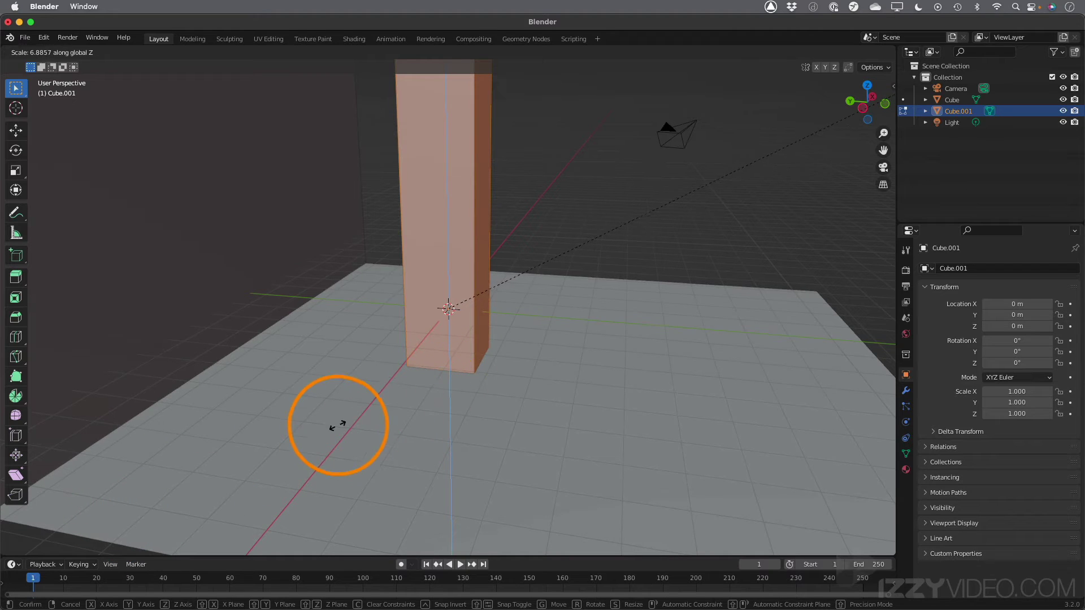
pyautogui.click(434, 399)
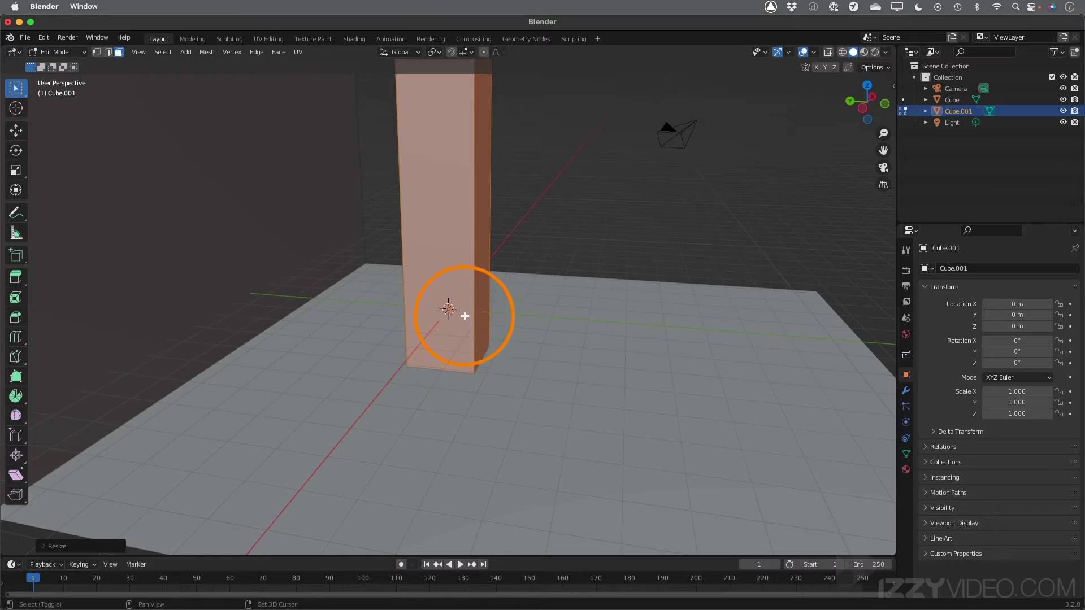
pyautogui.moveTo(476, 258); pyautogui.dragTo(461, 378, button='middle')
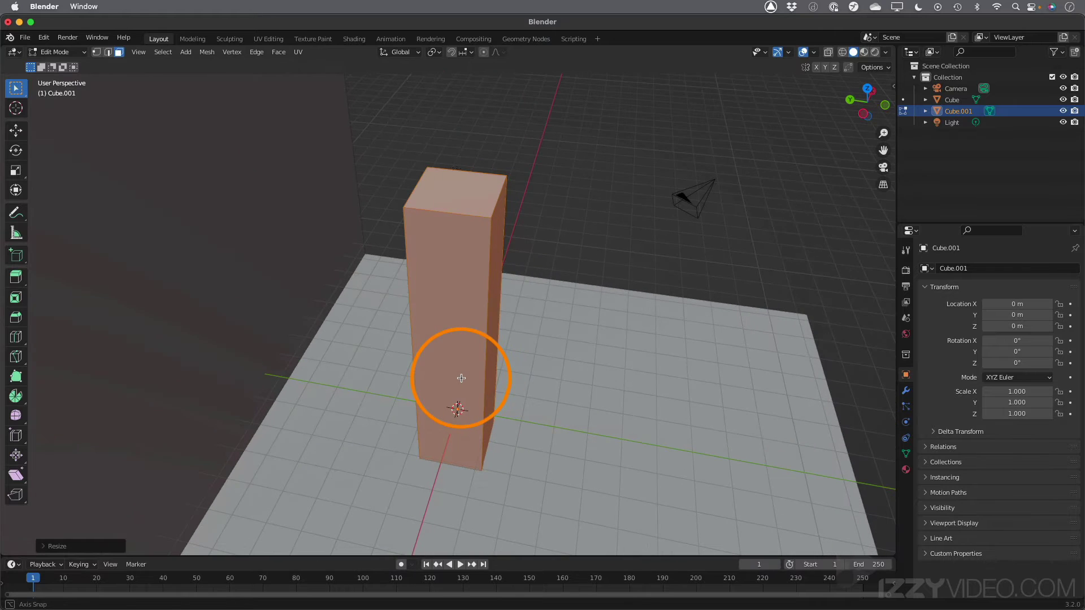
# Step: Thin the column's mesh along global Y to a thickness of about 0.82 m and return to Object Mode
pyautogui.press('s')
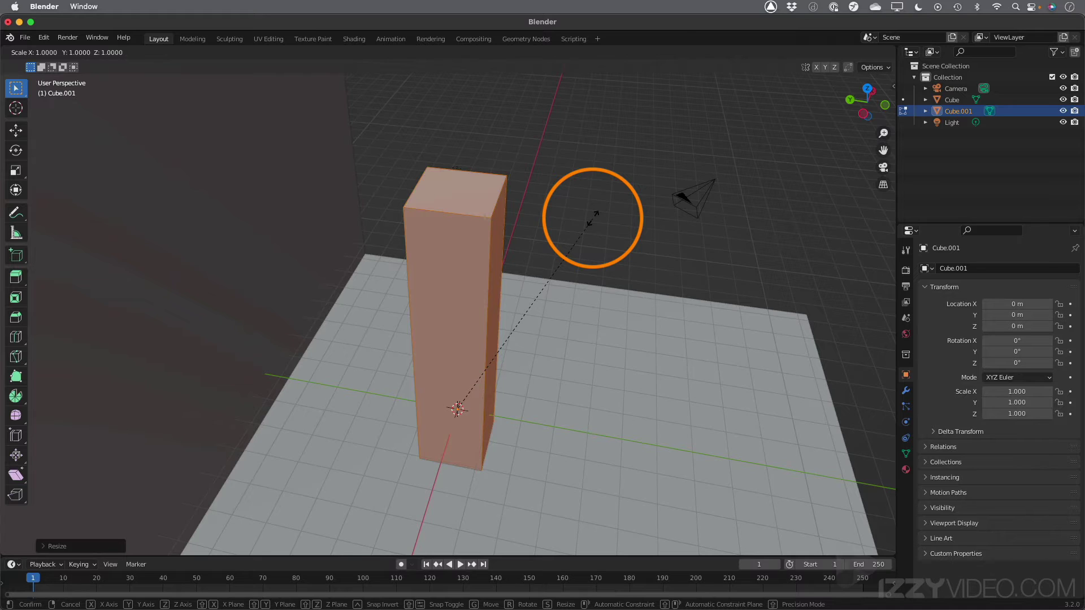
pyautogui.press('y')
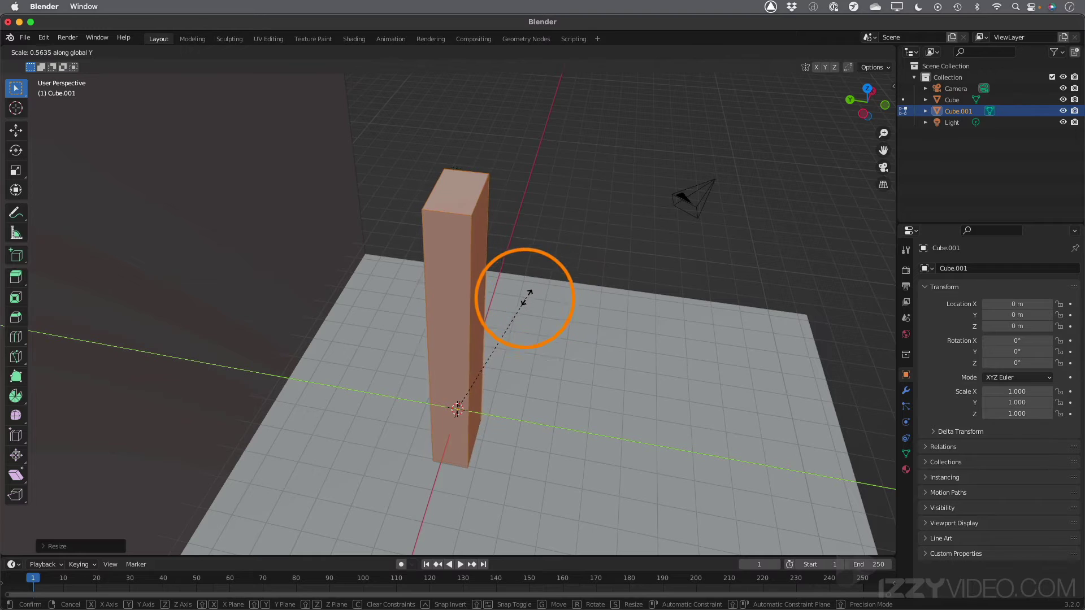
pyautogui.click(510, 327)
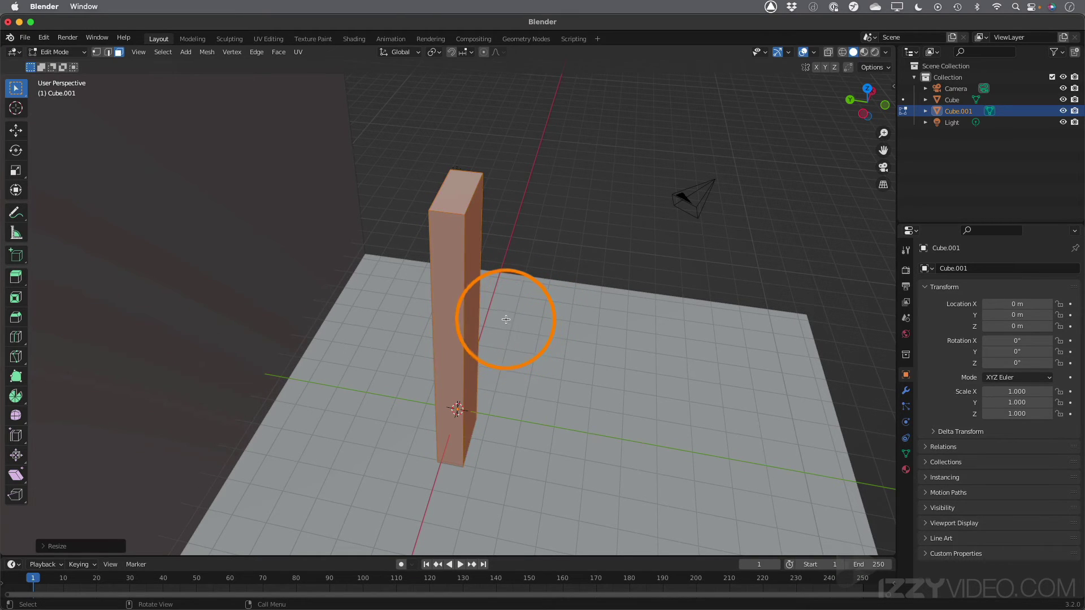
pyautogui.press('Tab')
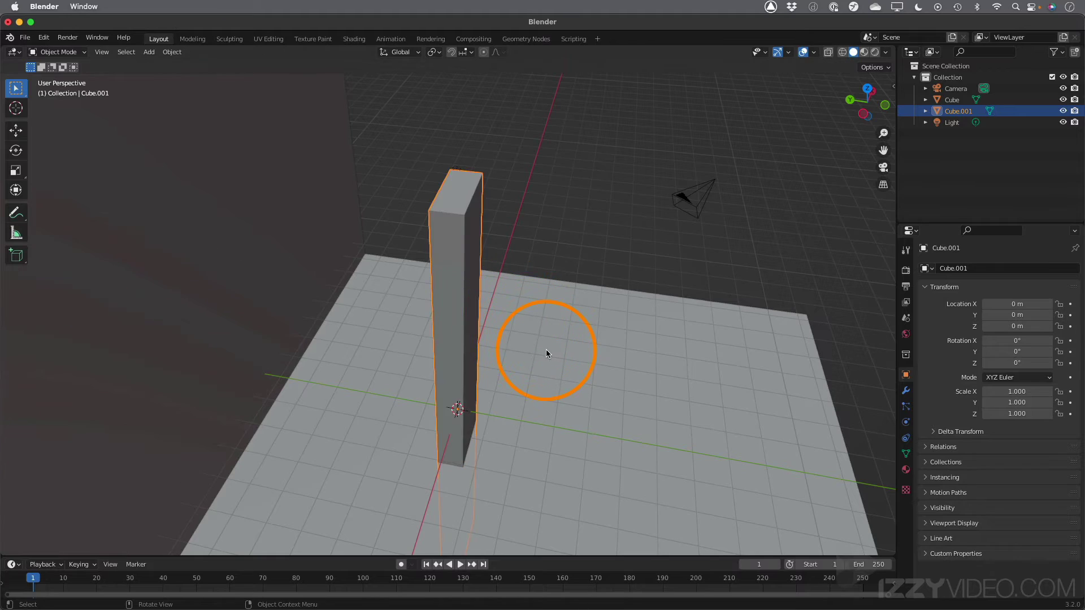
# Step: Duplicate the column along the global X axis and set the copy's X location to -6 m
pyautogui.moveTo(546, 352); pyautogui.dragTo(388, 514, button='middle')
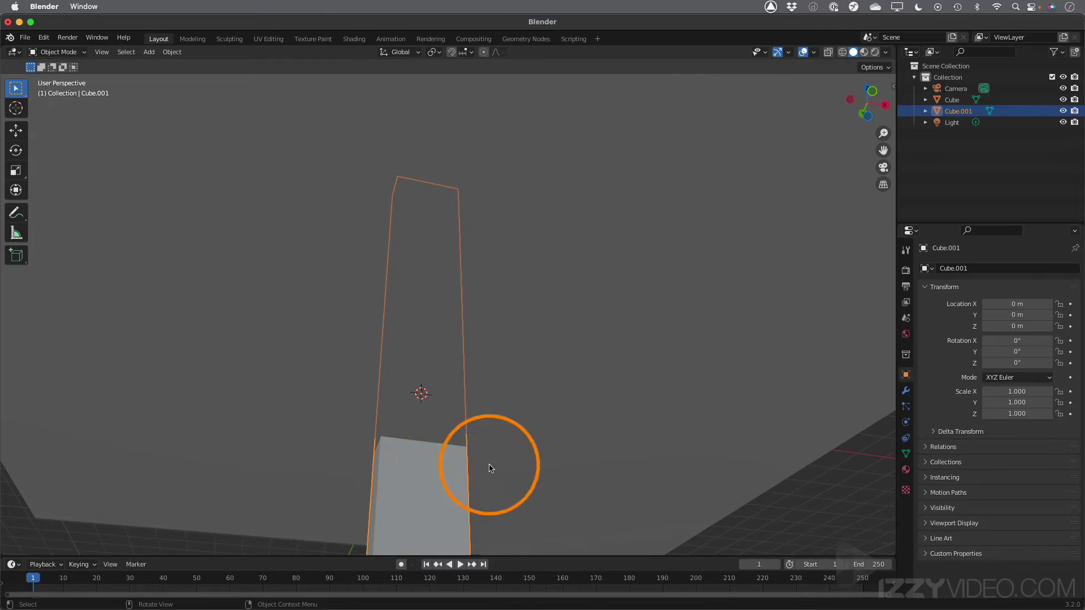
pyautogui.moveTo(462, 395); pyautogui.dragTo(463, 469, button='middle')
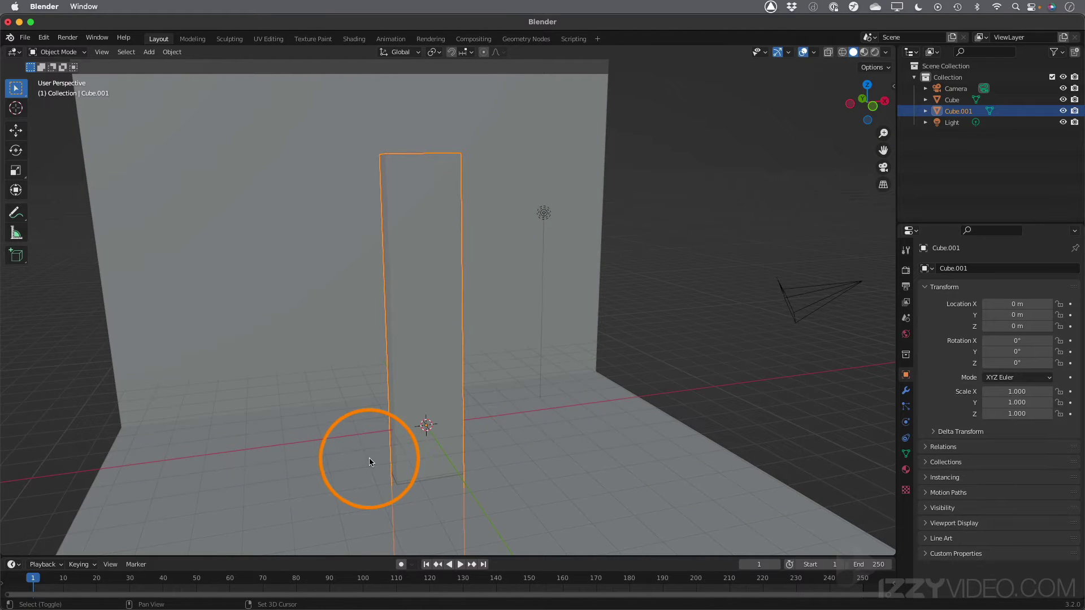
pyautogui.scroll(2, 390, 466)
pyautogui.scroll(-4, 390, 464)
pyautogui.moveTo(388, 460); pyautogui.dragTo(453, 452, button='middle')
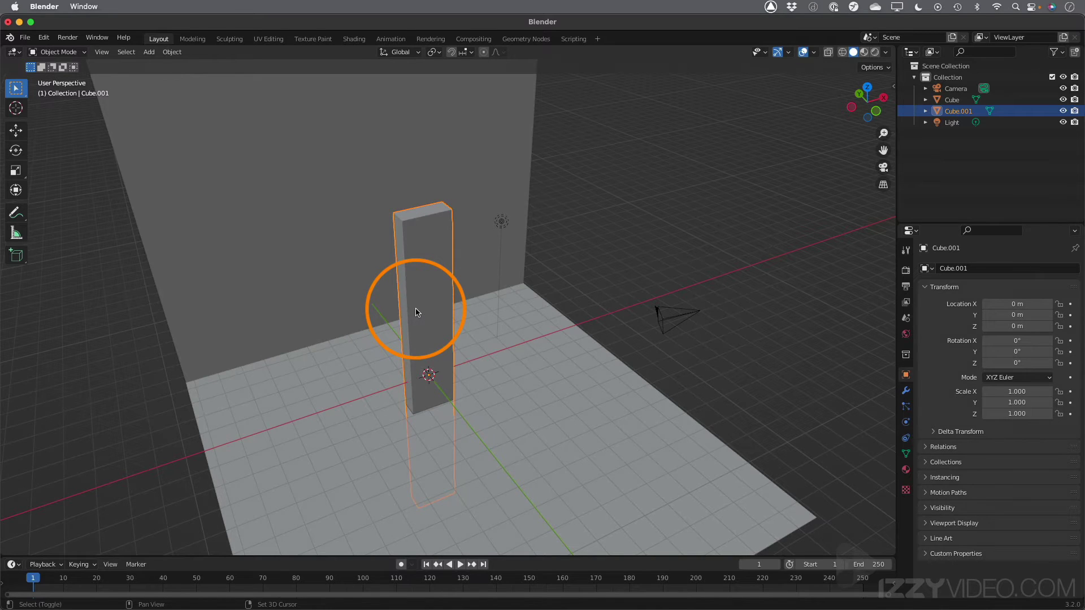
pyautogui.hotkey('shift', 'd')
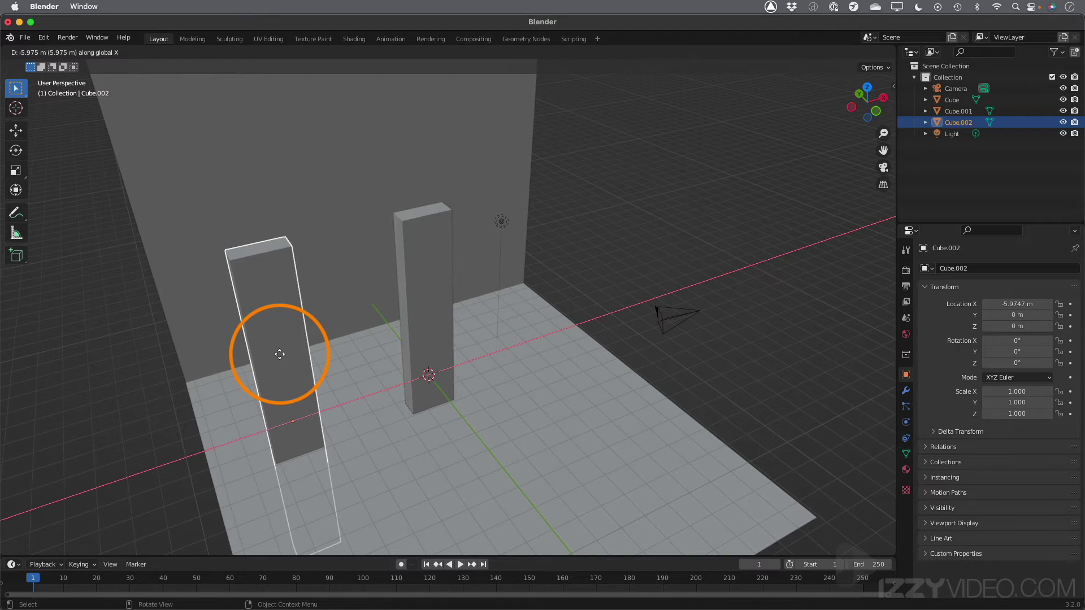
pyautogui.click(281, 354)
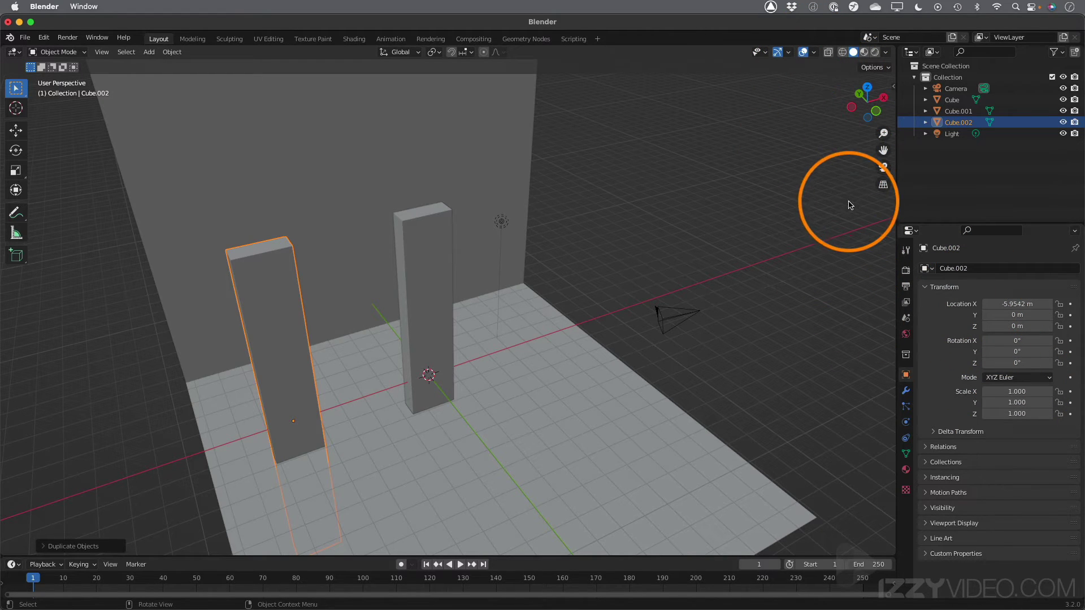
pyautogui.press('n')
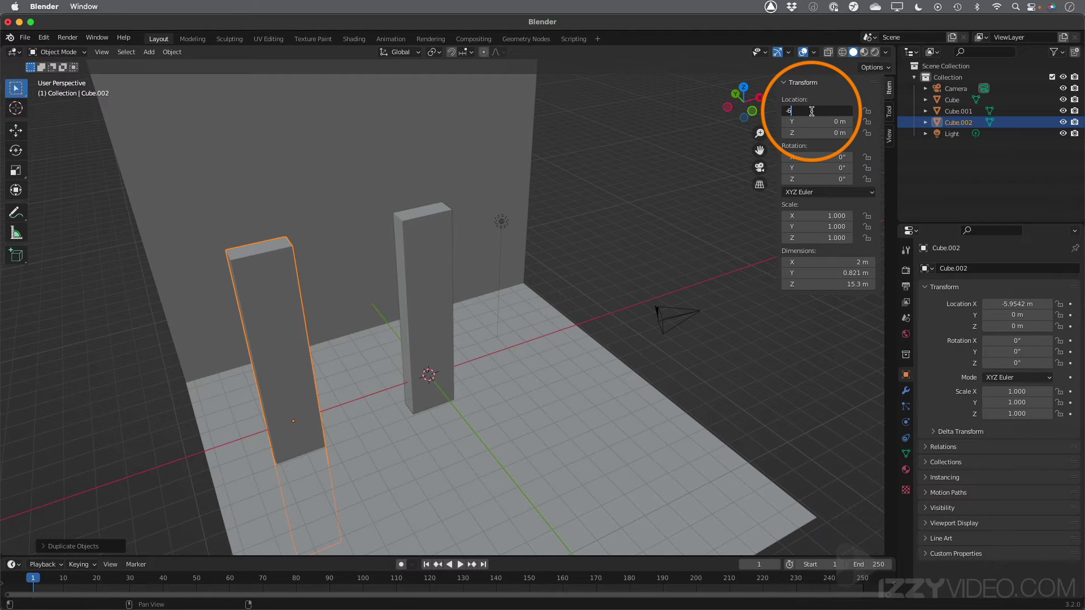
pyautogui.press('Return')
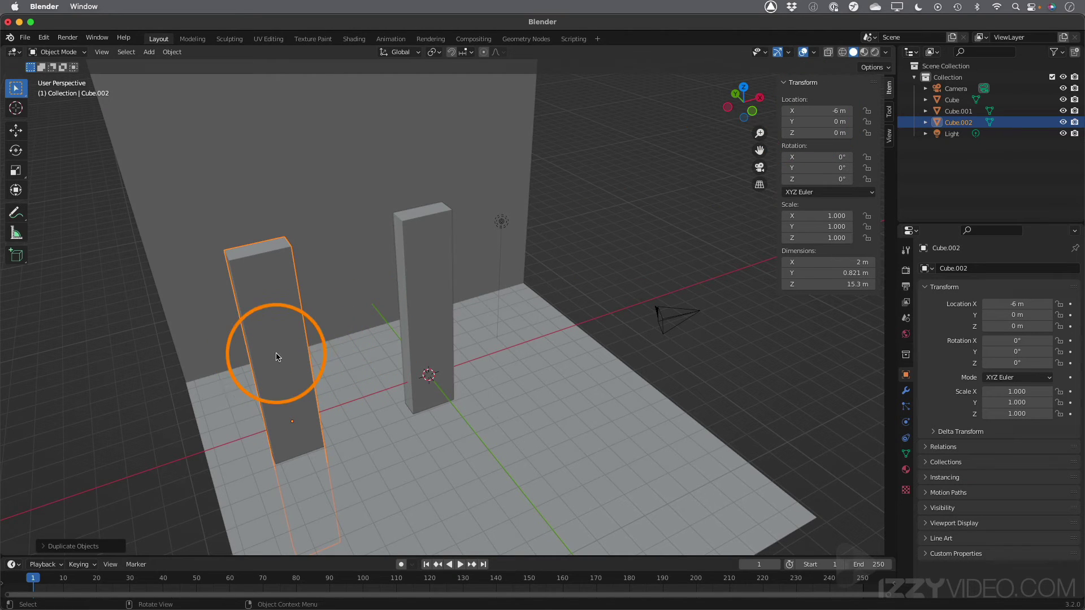
# Step: Duplicate the column at X -6 m along global X and set the new copy's X location to -3 m
pyautogui.hotkey('shift', 'd')
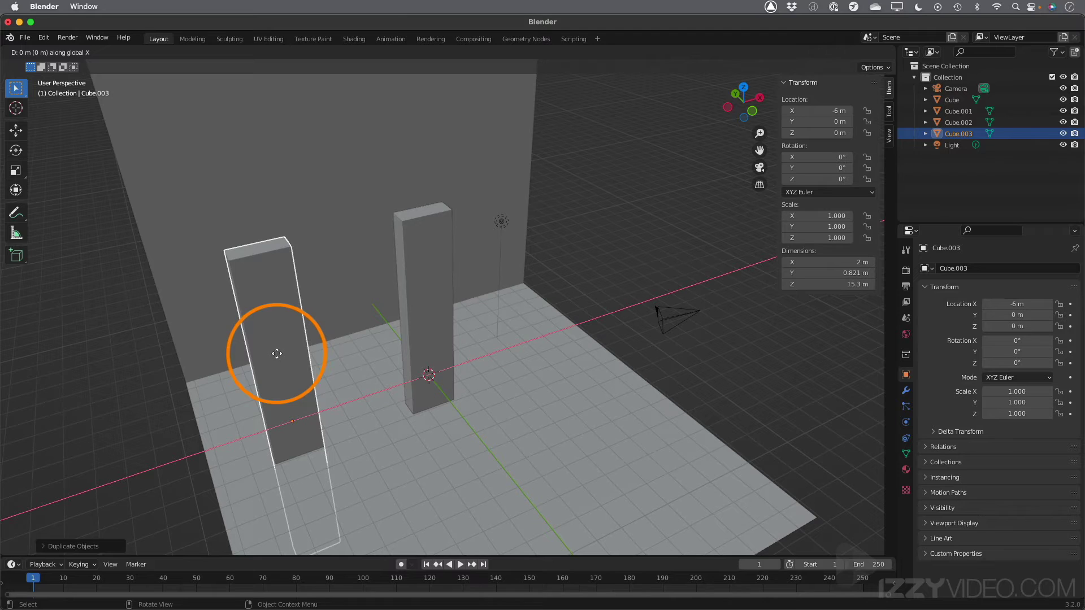
pyautogui.click(350, 331)
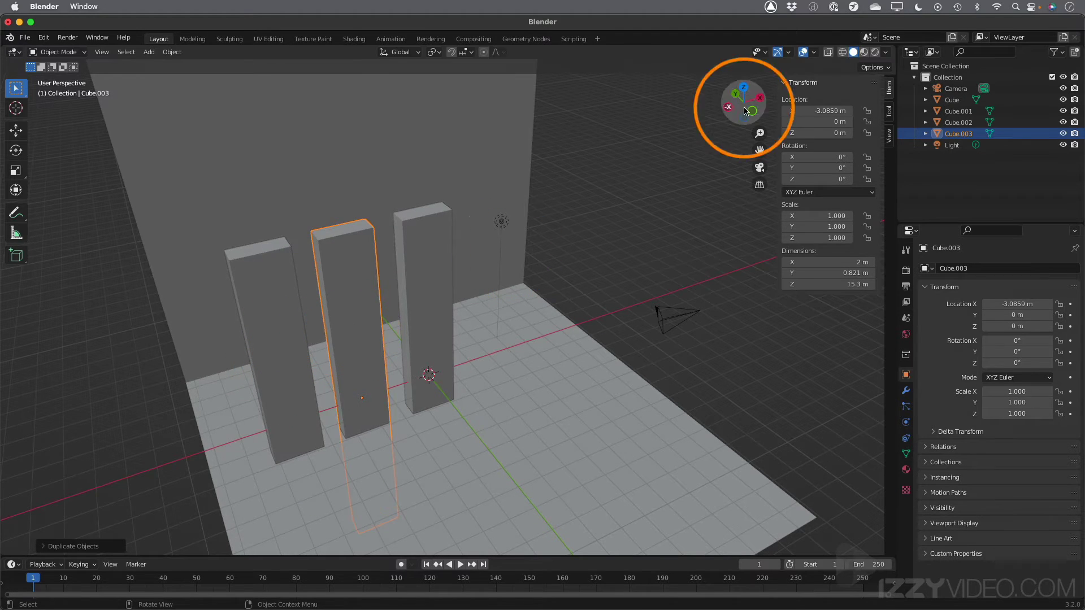
pyautogui.click(804, 109)
pyautogui.write('-3')
pyautogui.press('Return')
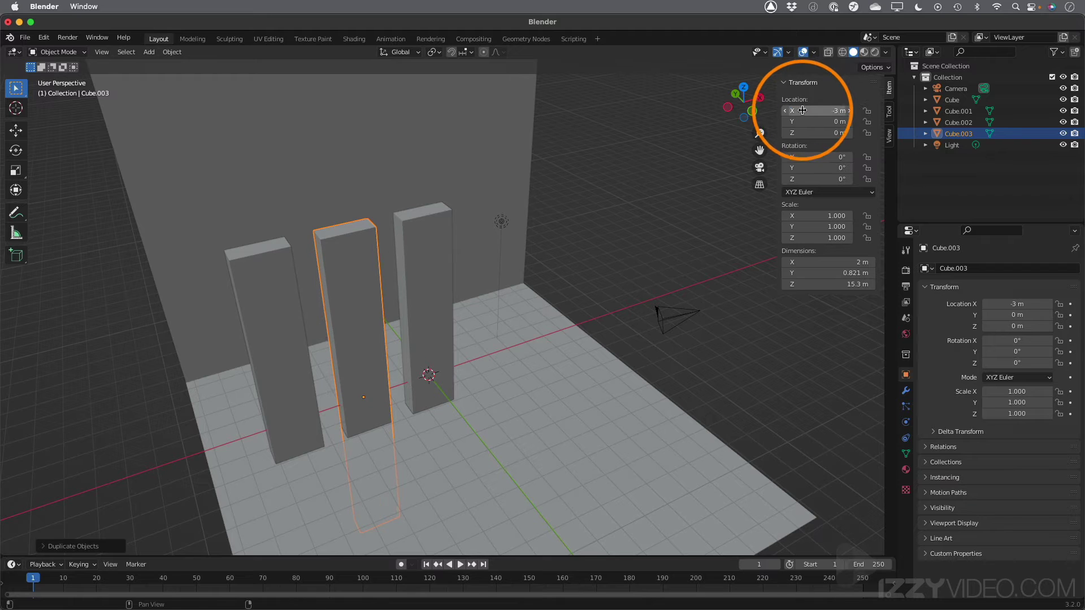
# Step: Duplicate the original centre column along global X and set the copy's X location to 3 m
pyautogui.click(415, 298)
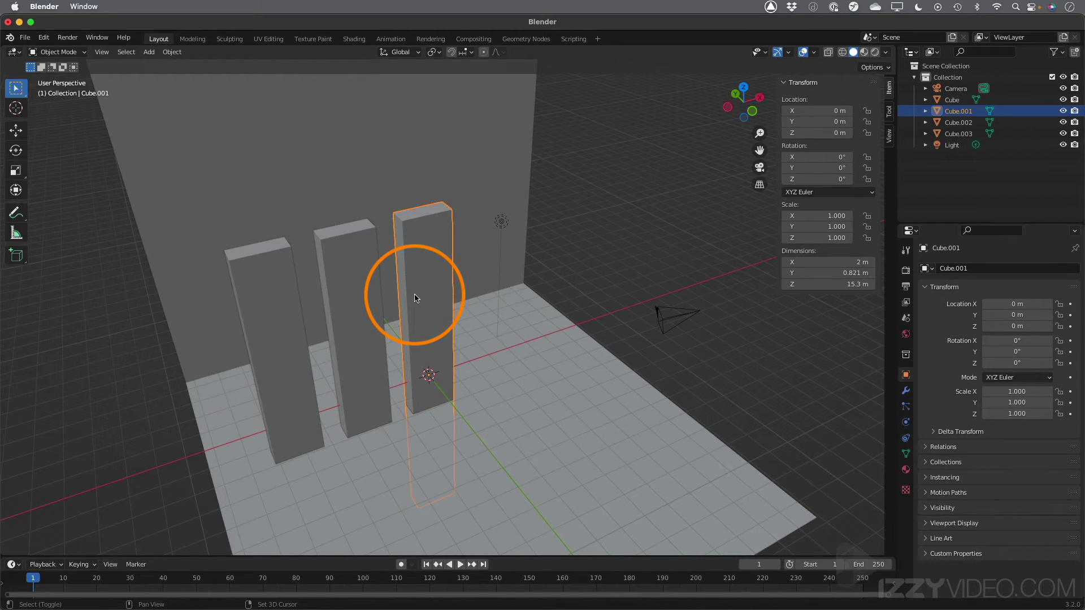
pyautogui.hotkey('shift', 'd')
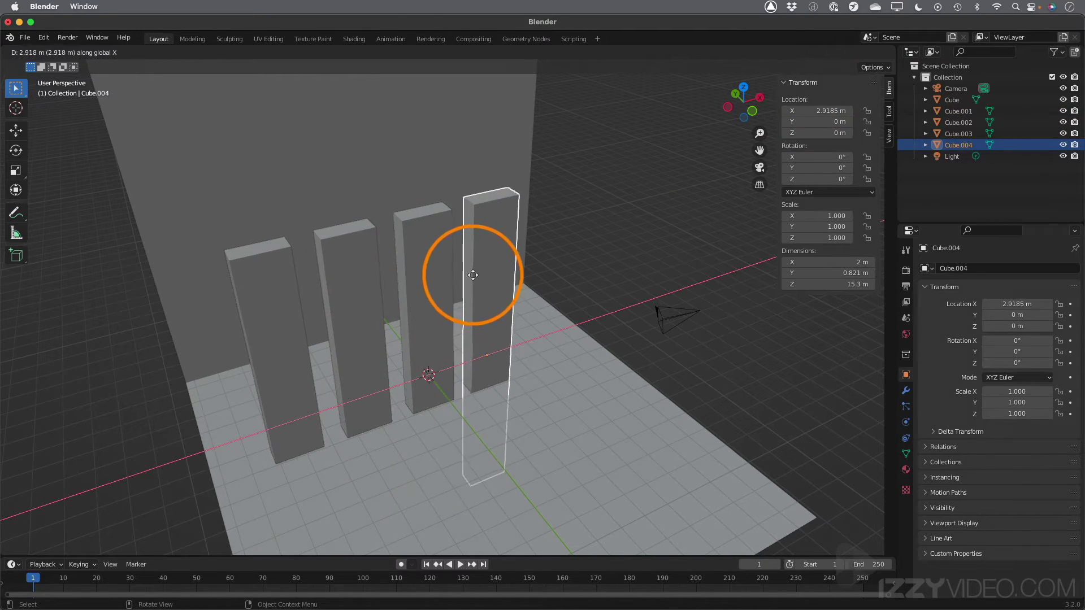
pyautogui.click(477, 277)
pyautogui.click(830, 111)
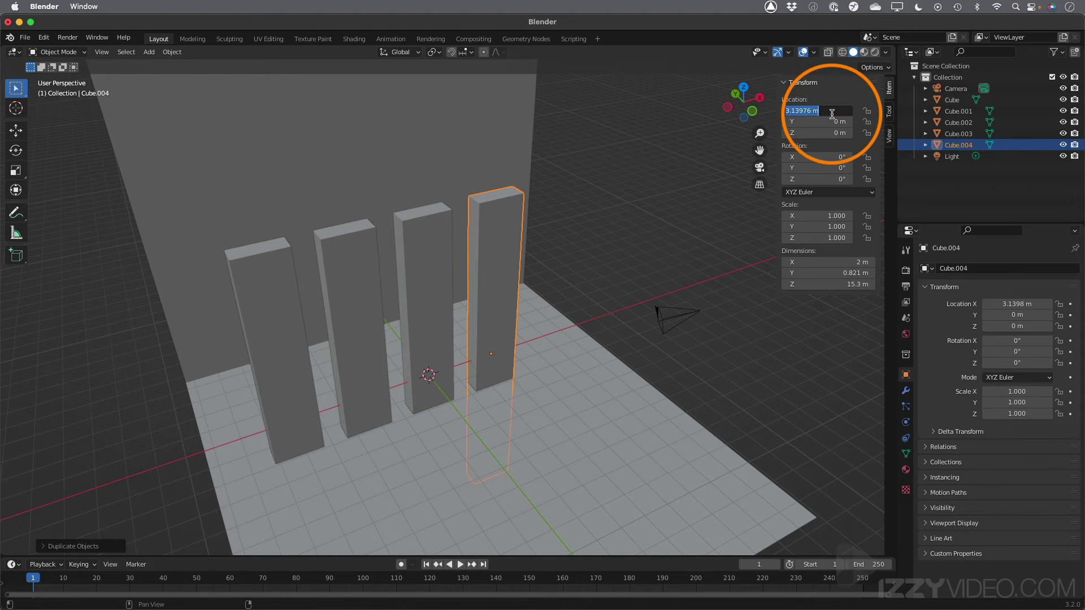
pyautogui.write('3')
pyautogui.press('Return')
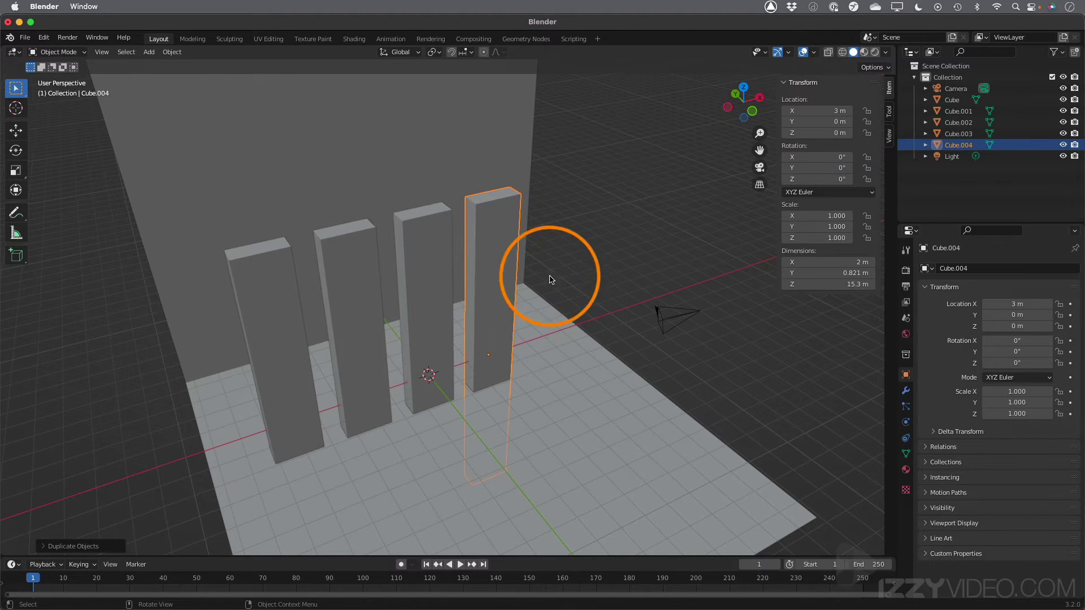
# Step: Duplicate the column at X 3 m along global X and set the new copy's X location to 6 m
pyautogui.hotkey('shift', 'd')
pyautogui.press('x')
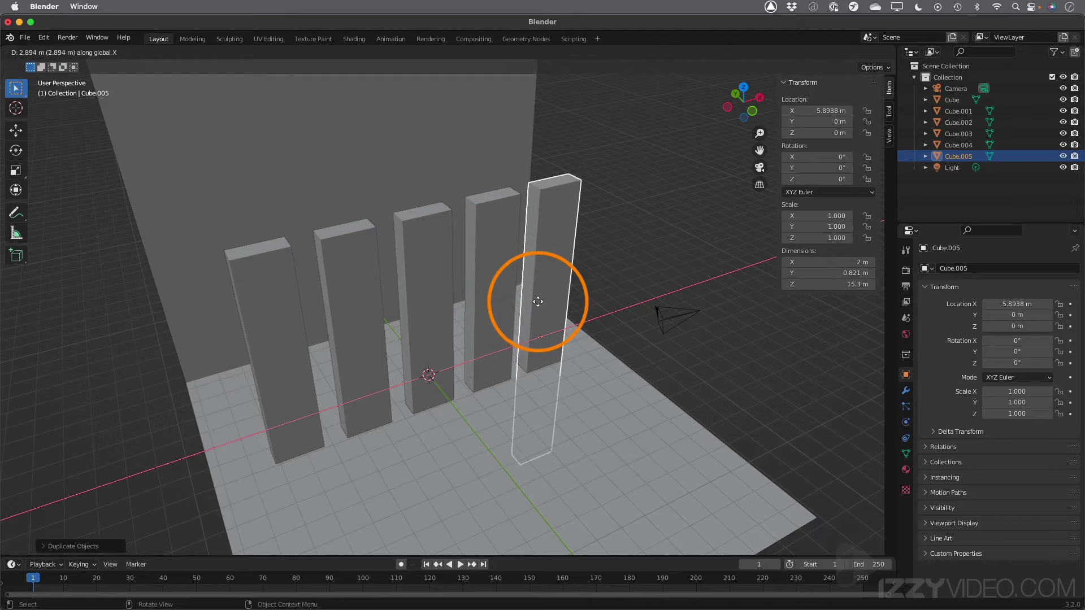
pyautogui.click(542, 300)
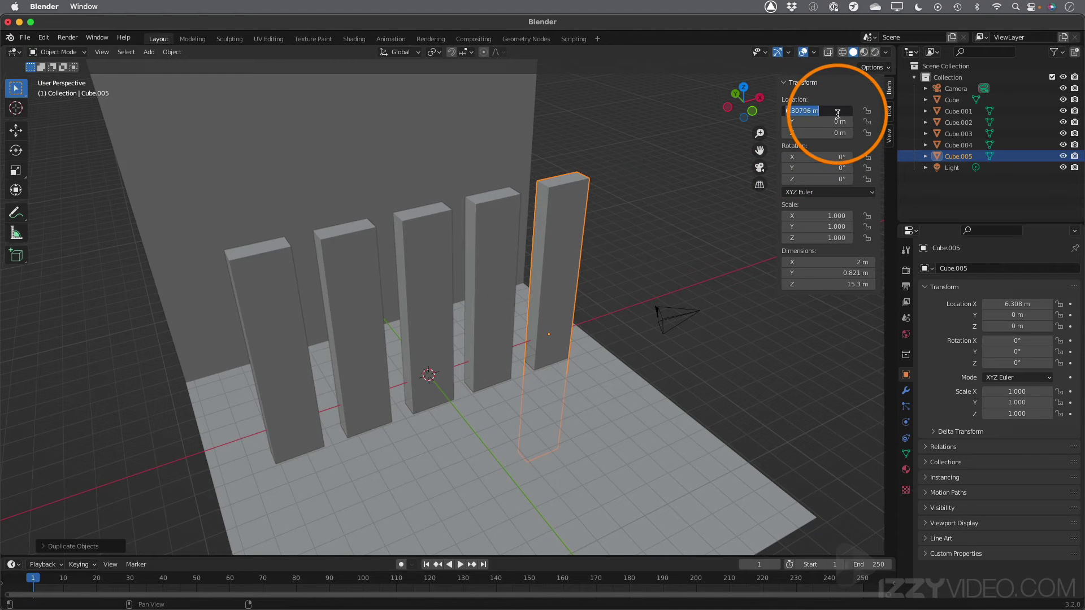
pyautogui.write('6')
pyautogui.press('Return')
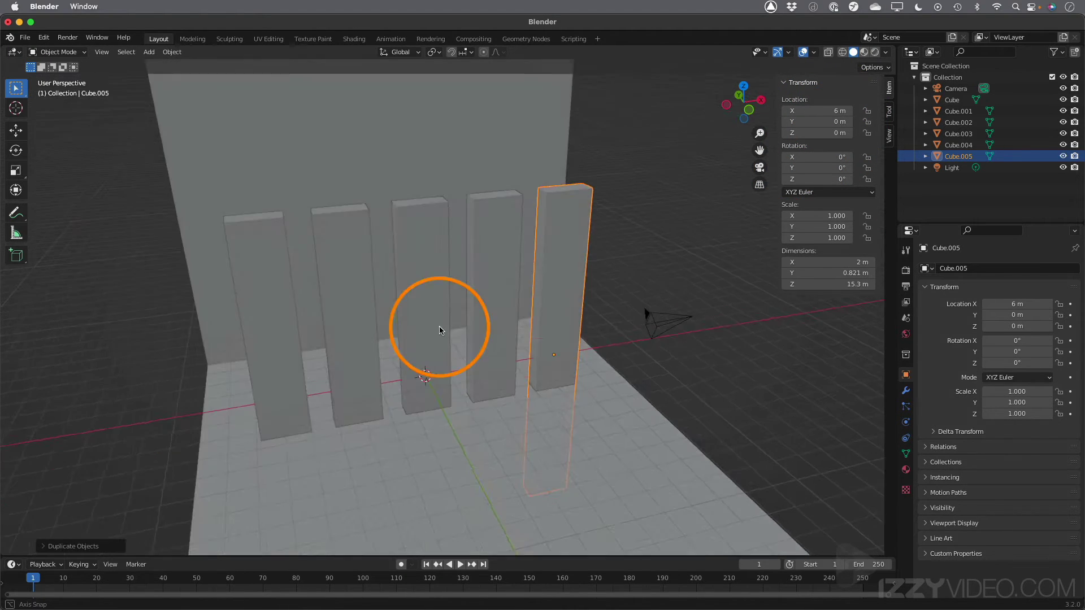
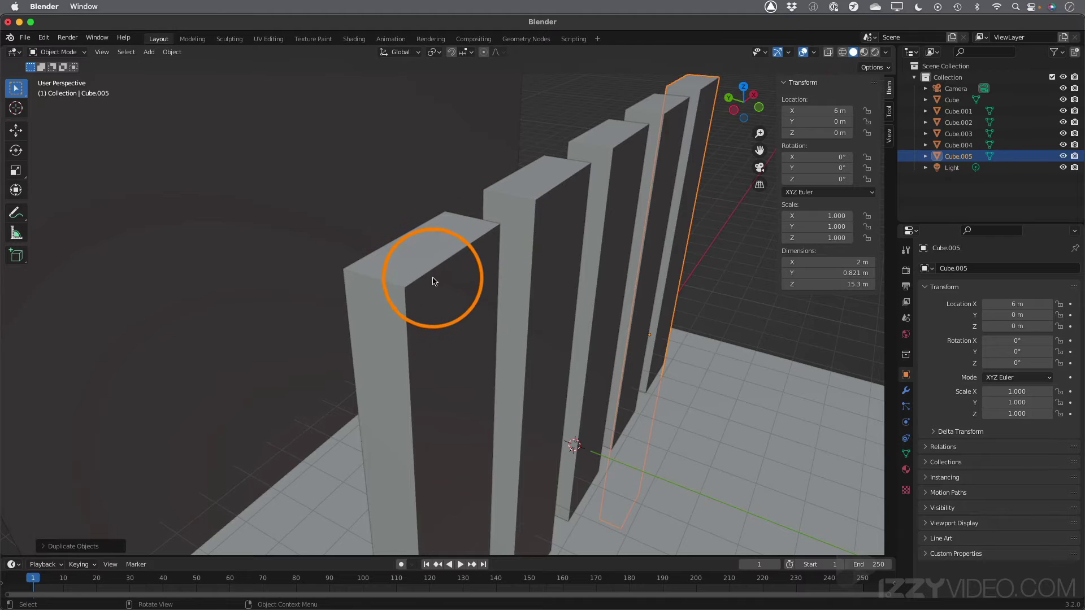
# Step: Add a Bevel modifier to the column at X -6 m with 3 segments and an amount of about 0.018 m
pyautogui.click(419, 295)
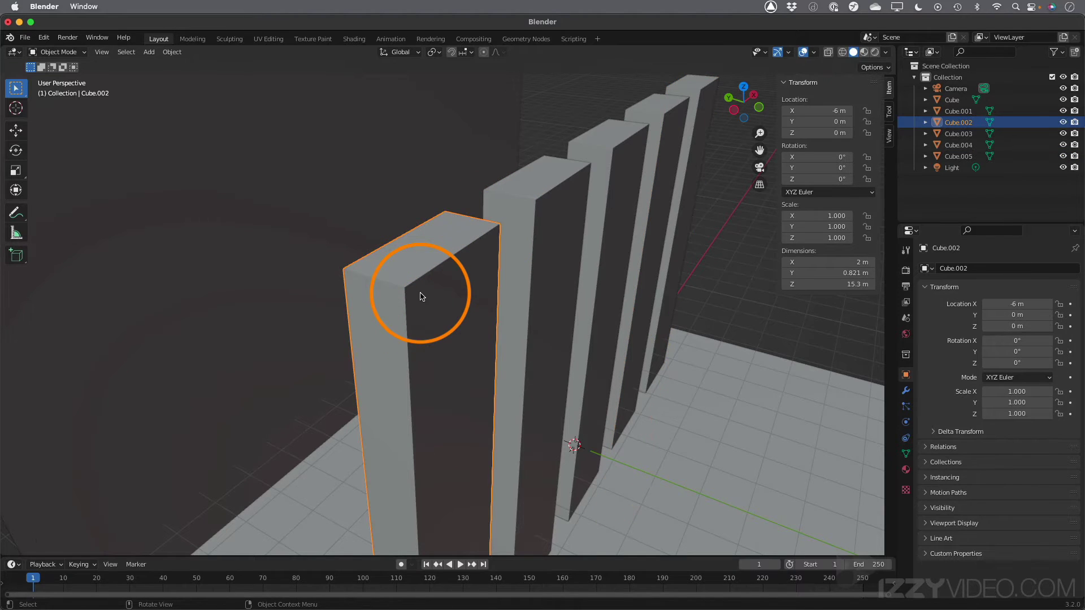
pyautogui.click(906, 392)
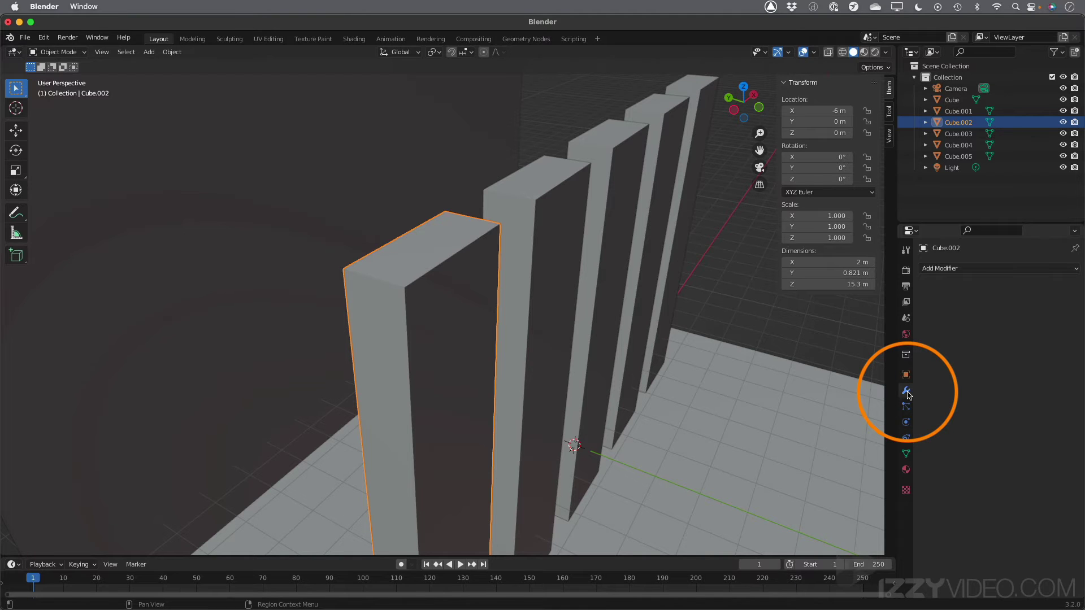
pyautogui.click(949, 269)
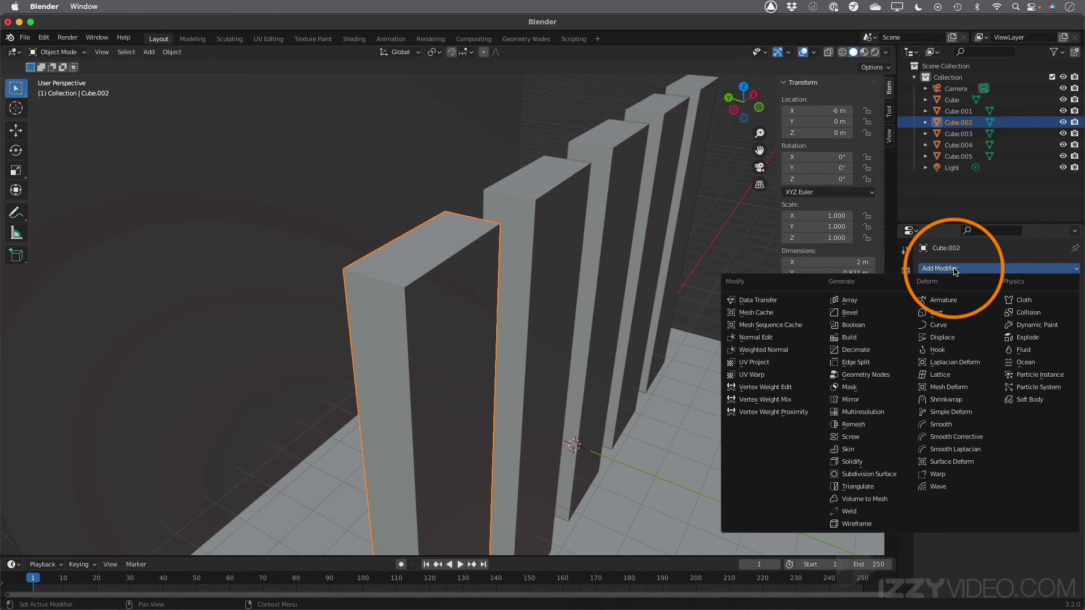
pyautogui.click(869, 315)
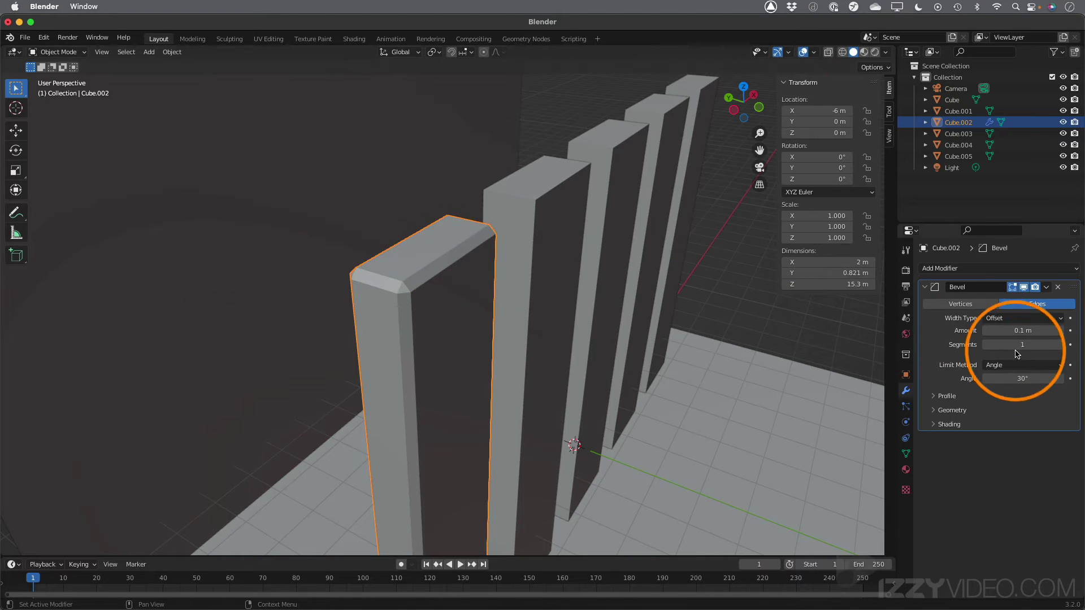
pyautogui.click(1060, 345)
pyautogui.click(1060, 345)
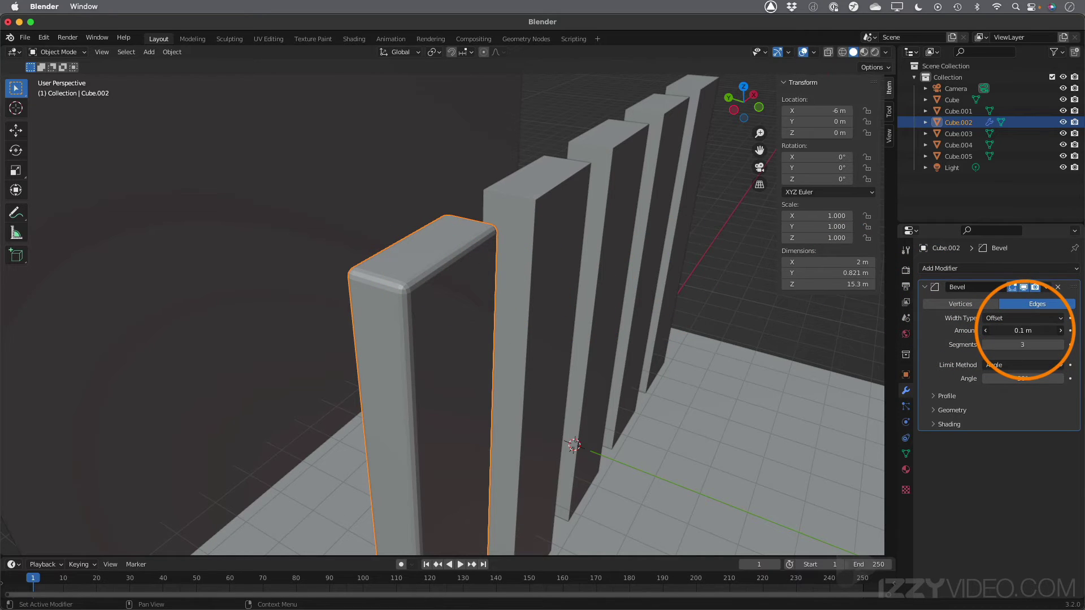
pyautogui.moveTo(1023, 331); pyautogui.dragTo(790, 309)
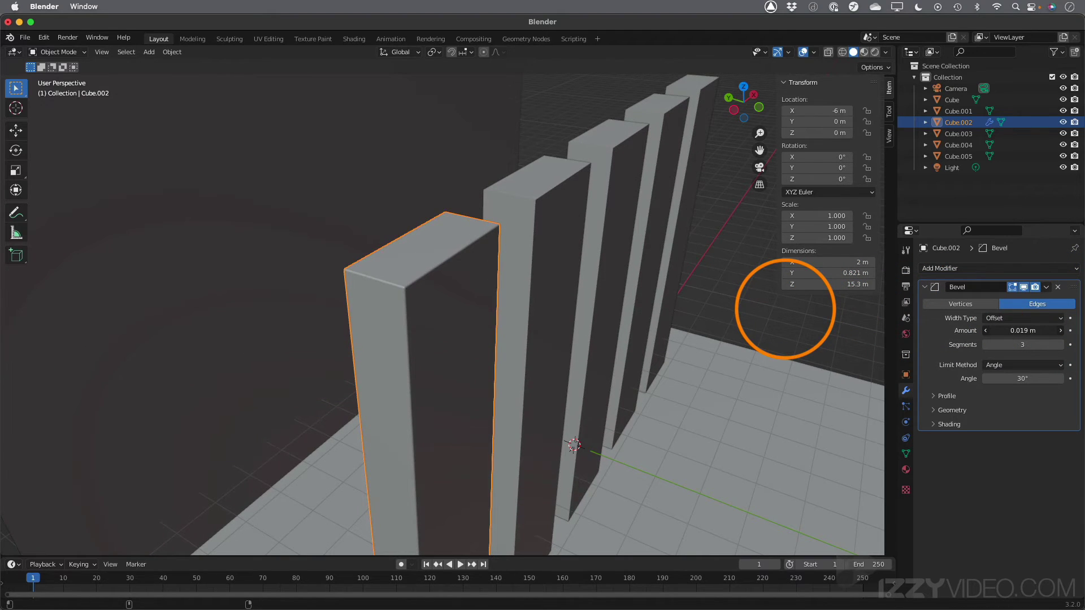
pyautogui.moveTo(784, 309); pyautogui.dragTo(785, 309)
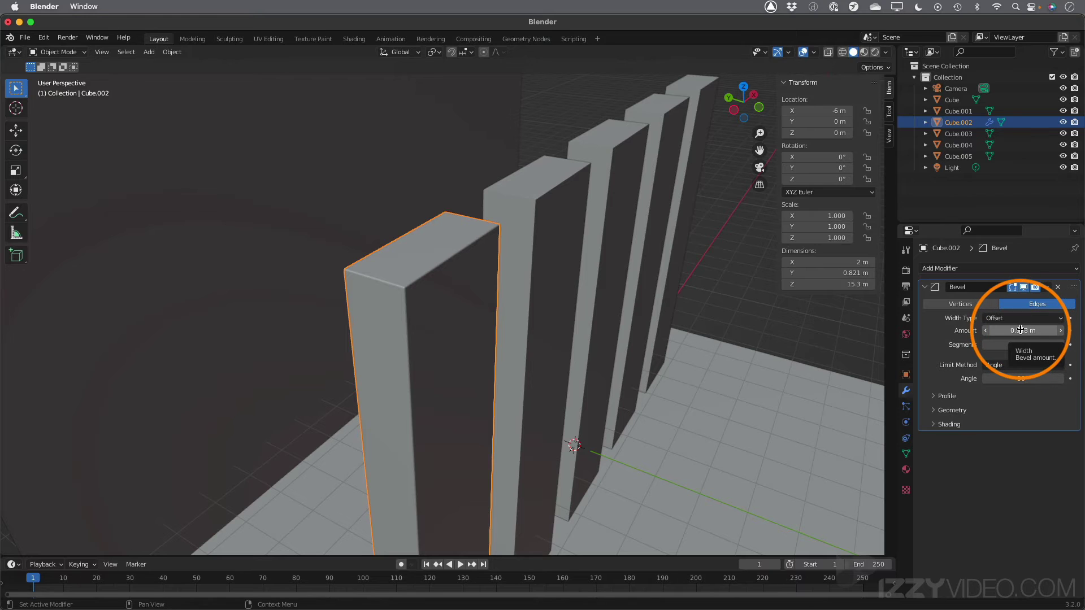
# Step: Add a Bevel modifier to the column at X -3 m with 3 segments and an amount of 0.018 m
pyautogui.click(538, 206)
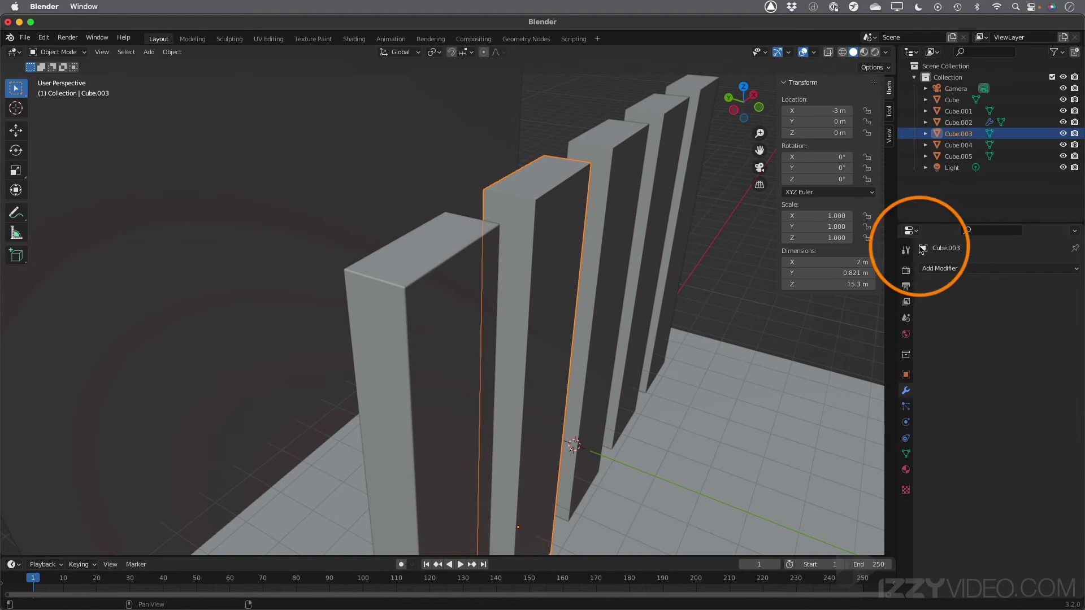
pyautogui.click(995, 268)
pyautogui.click(866, 309)
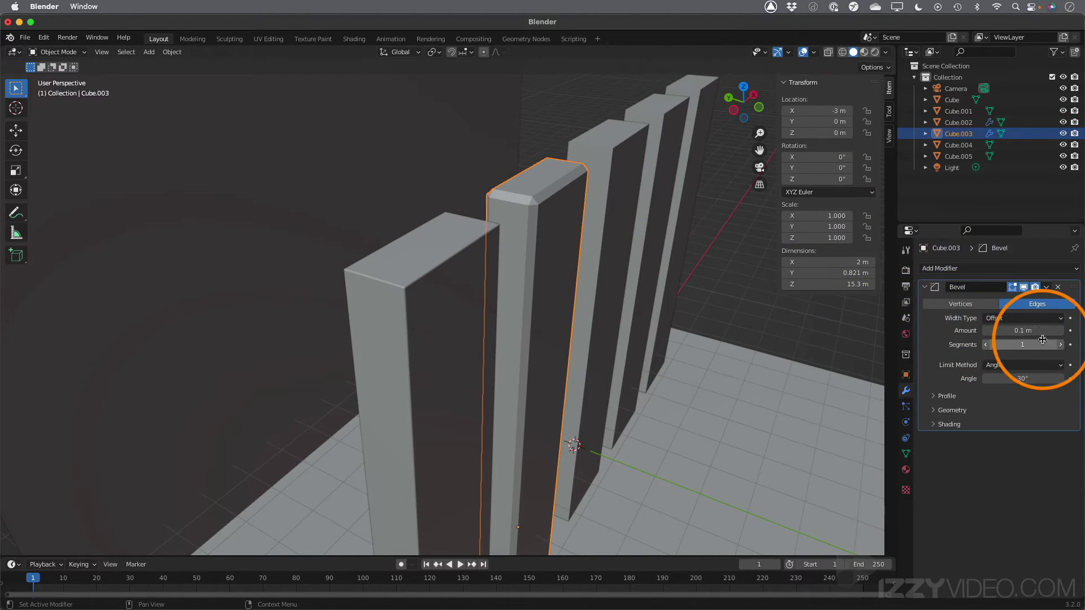
pyautogui.click(1038, 344)
pyautogui.write('4')
pyautogui.press('Return')
pyautogui.click(986, 345)
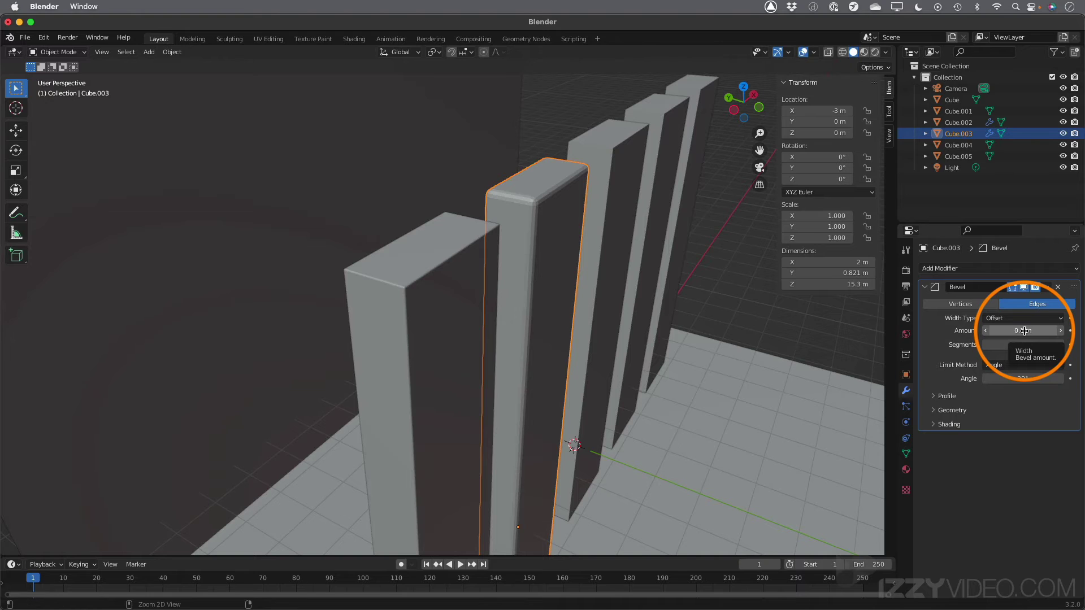
pyautogui.moveTo(1024, 330); pyautogui.dragTo(1017, 331)
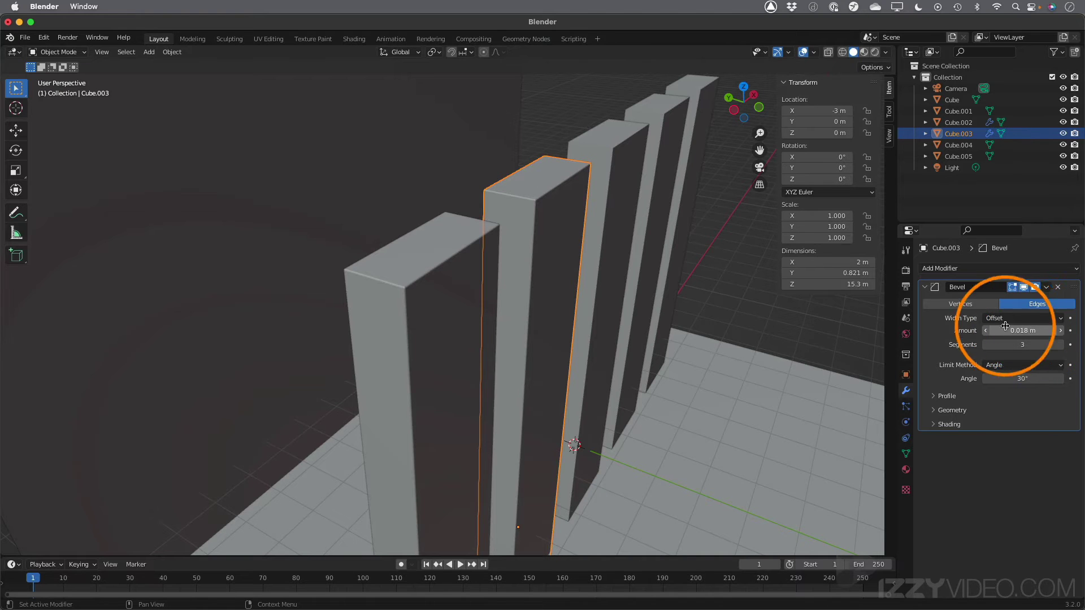
# Step: Copy the Bevel modifier from the column at X -3 m to the three columns at X 0, 3 and 6 m
pyautogui.moveTo(642, 267); pyautogui.dragTo(463, 333, button='middle')
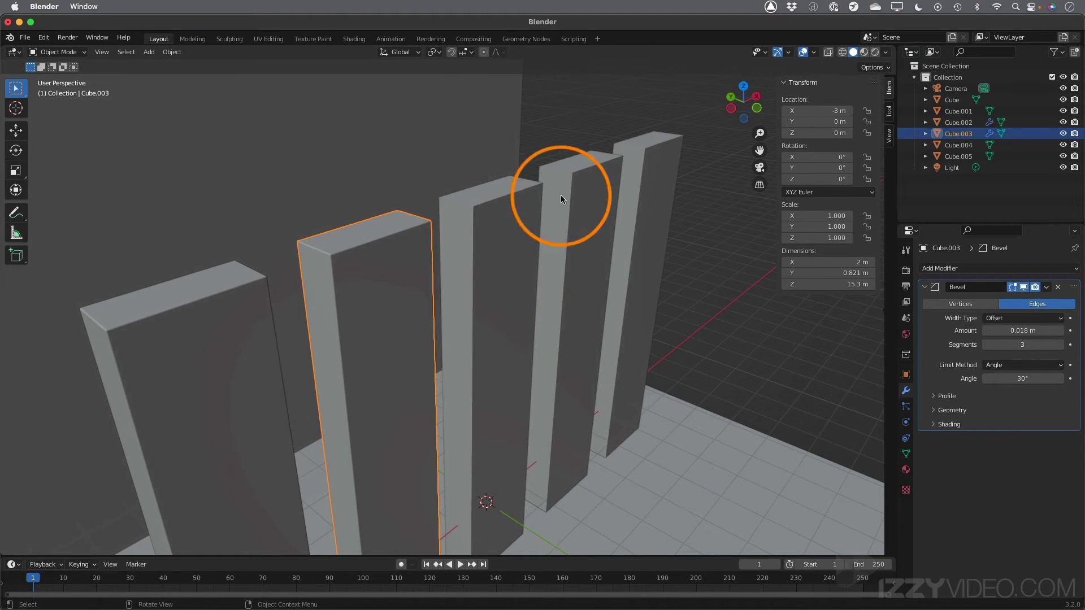
pyautogui.click(651, 184)
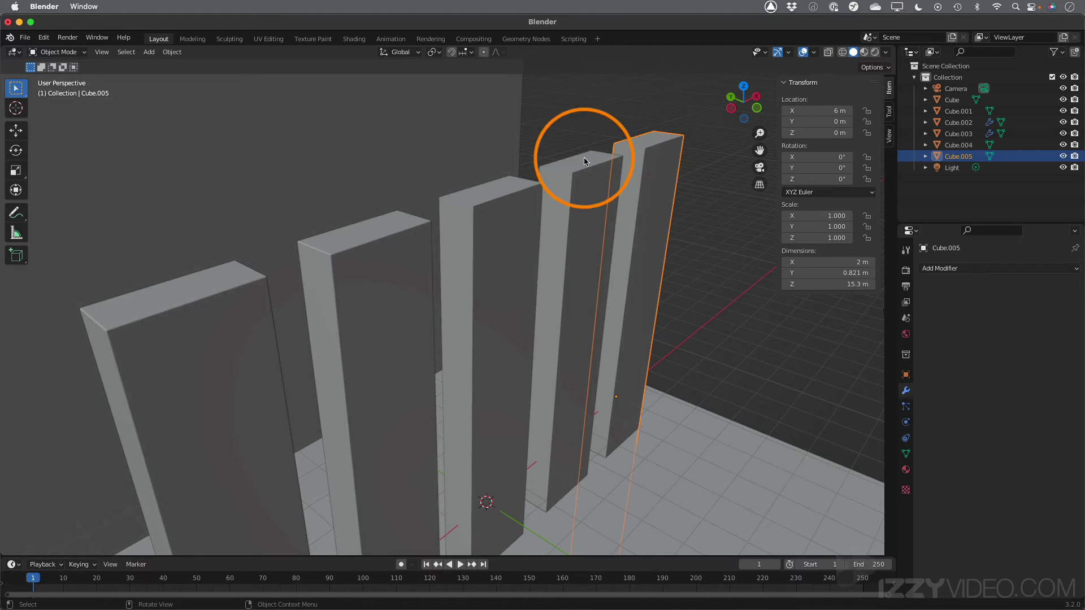
pyautogui.keyDown('shift'); pyautogui.click(585, 199); pyautogui.keyUp('shift')
pyautogui.keyDown('shift'); pyautogui.click(489, 217); pyautogui.keyUp('shift')
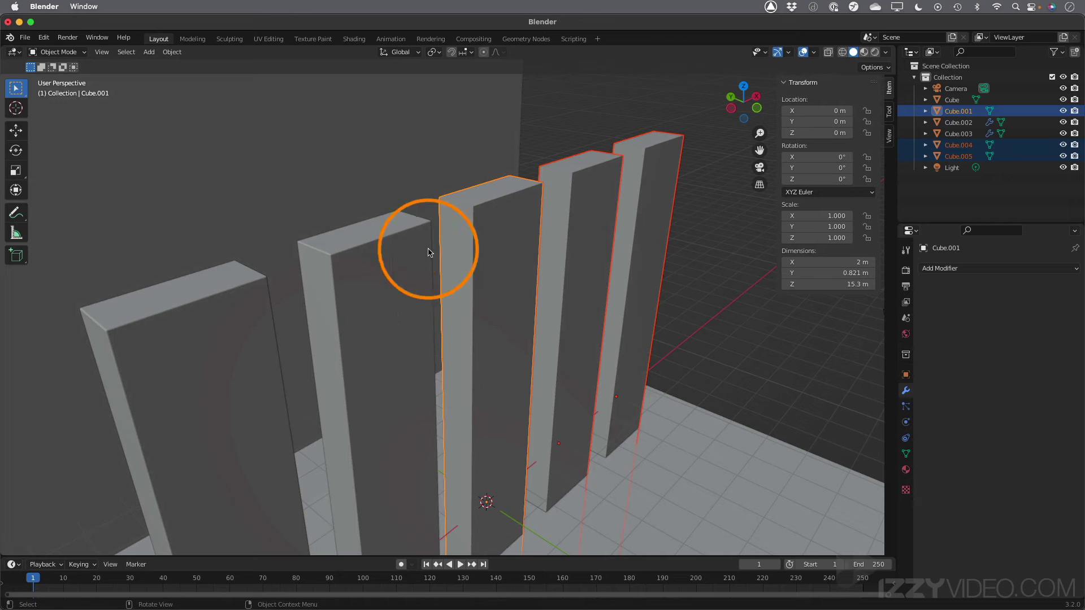
pyautogui.keyDown('shift'); pyautogui.click(366, 272); pyautogui.keyUp('shift')
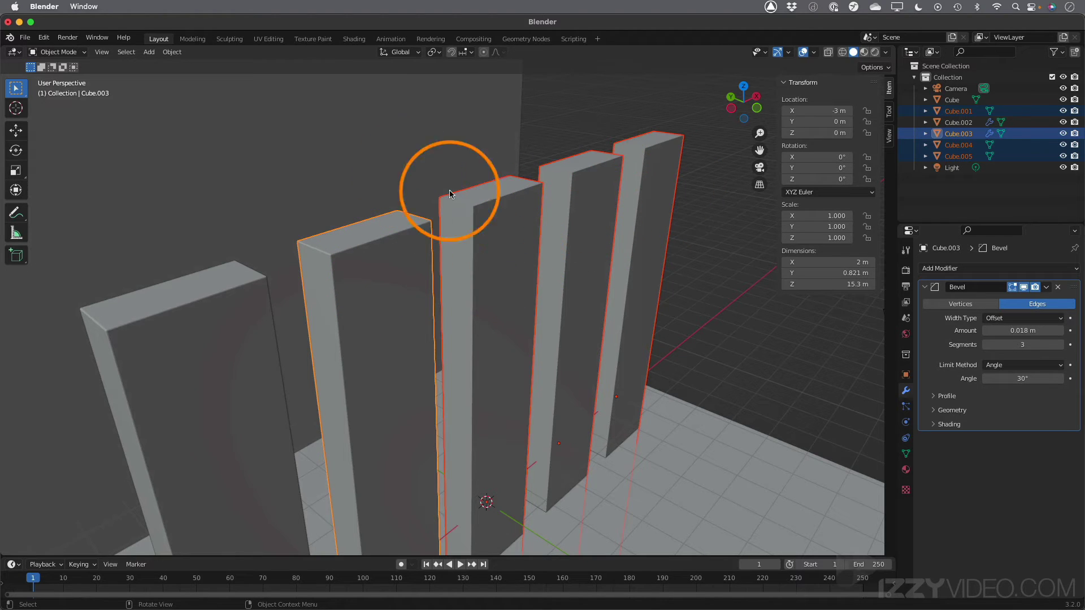
pyautogui.click(172, 52)
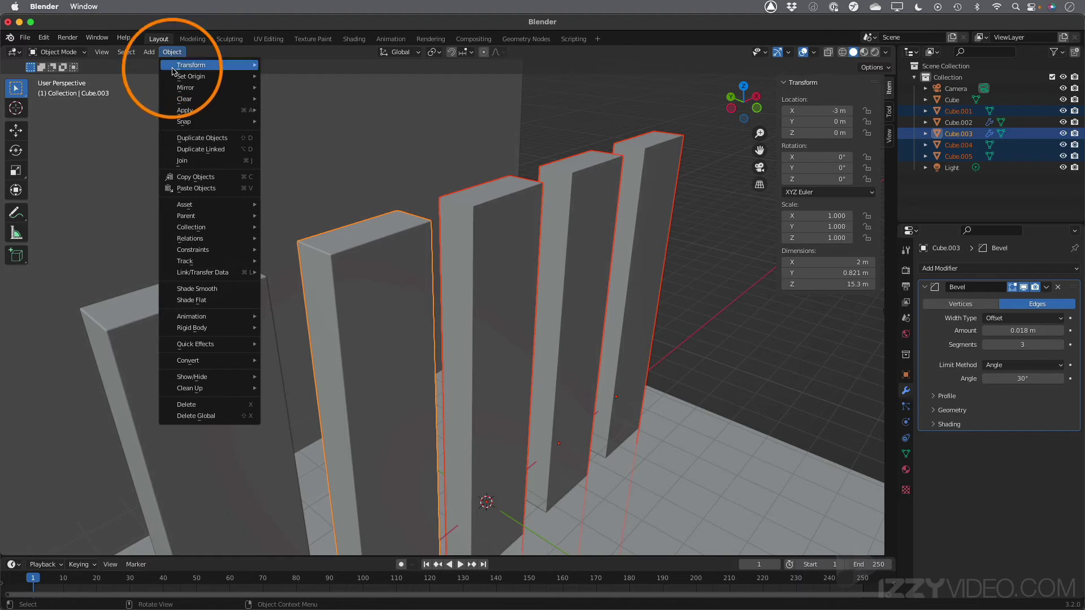
pyautogui.moveTo(210, 273)
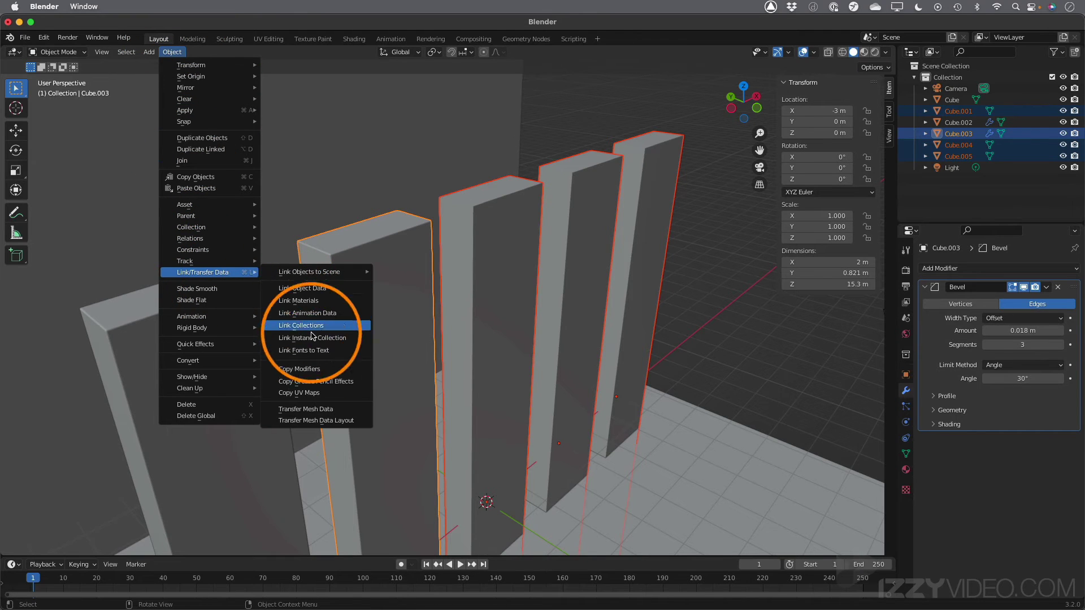
pyautogui.click(316, 370)
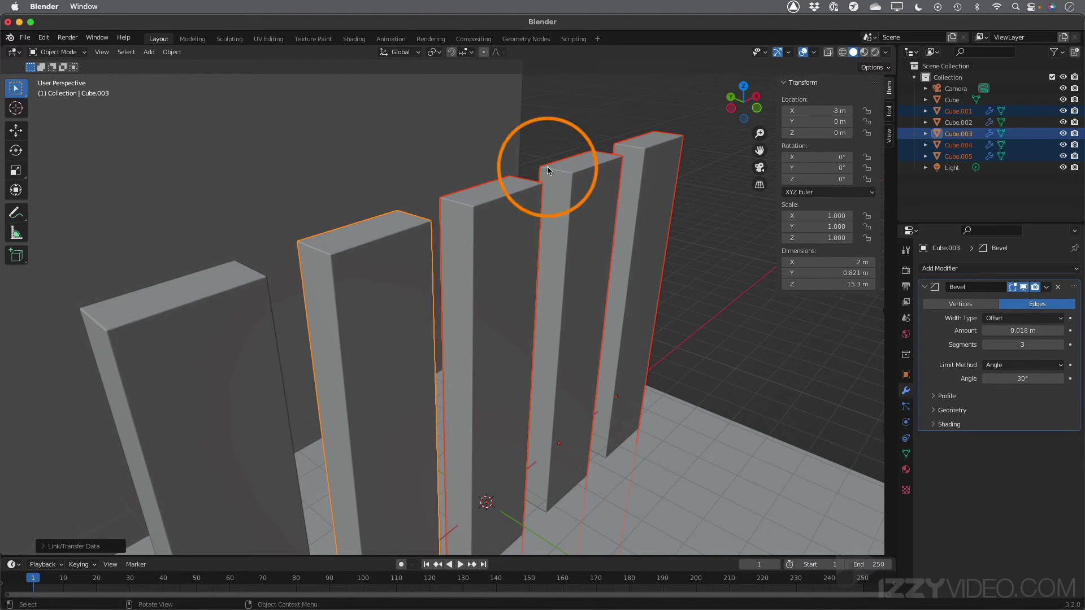
pyautogui.moveTo(392, 293); pyautogui.dragTo(411, 291, button='middle')
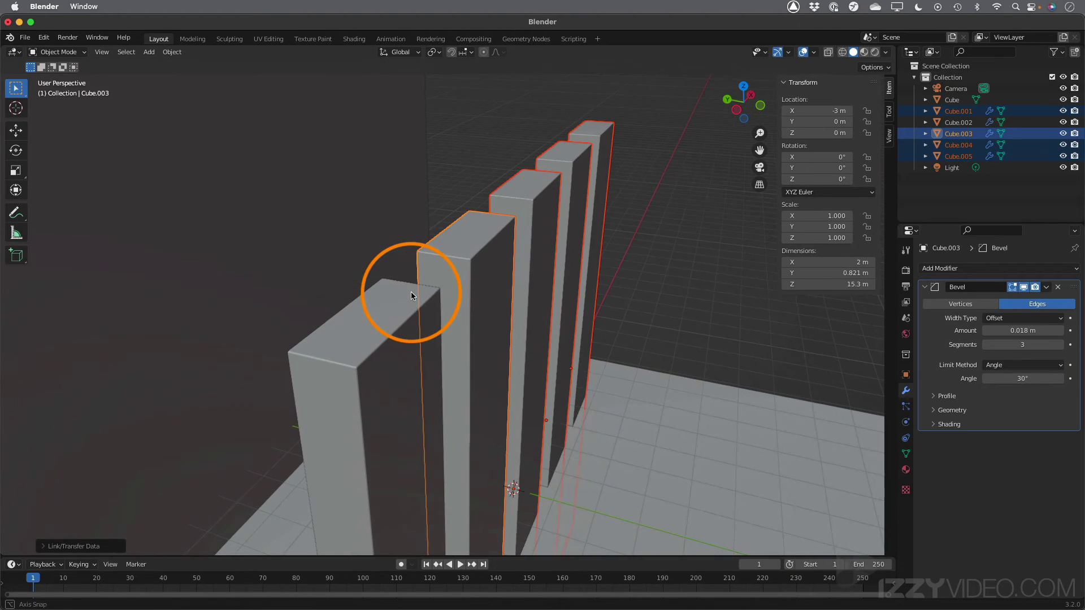
pyautogui.click(346, 350)
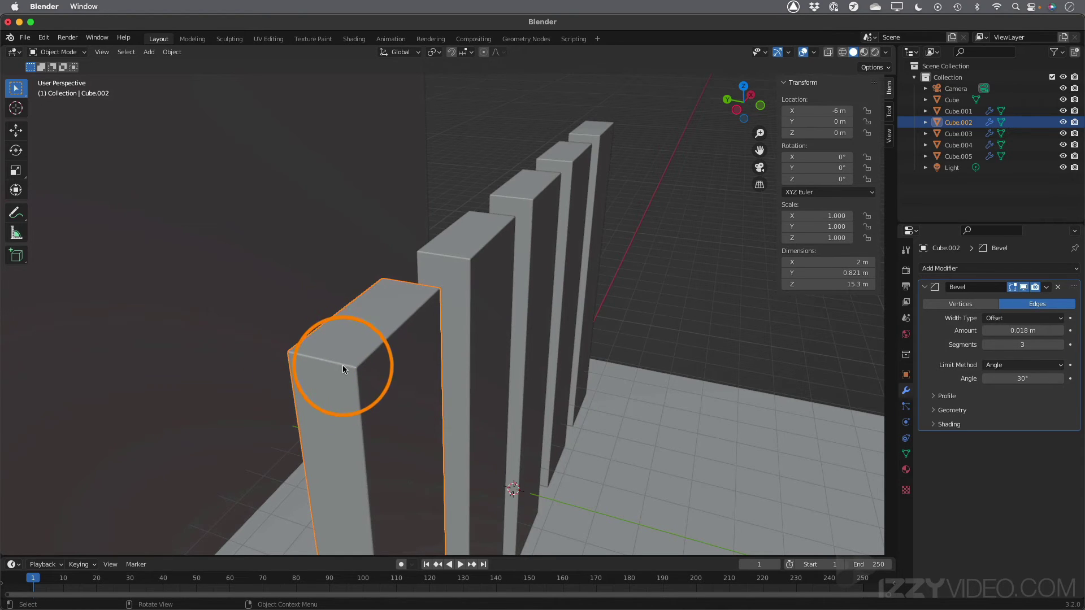
pyautogui.click(1025, 289)
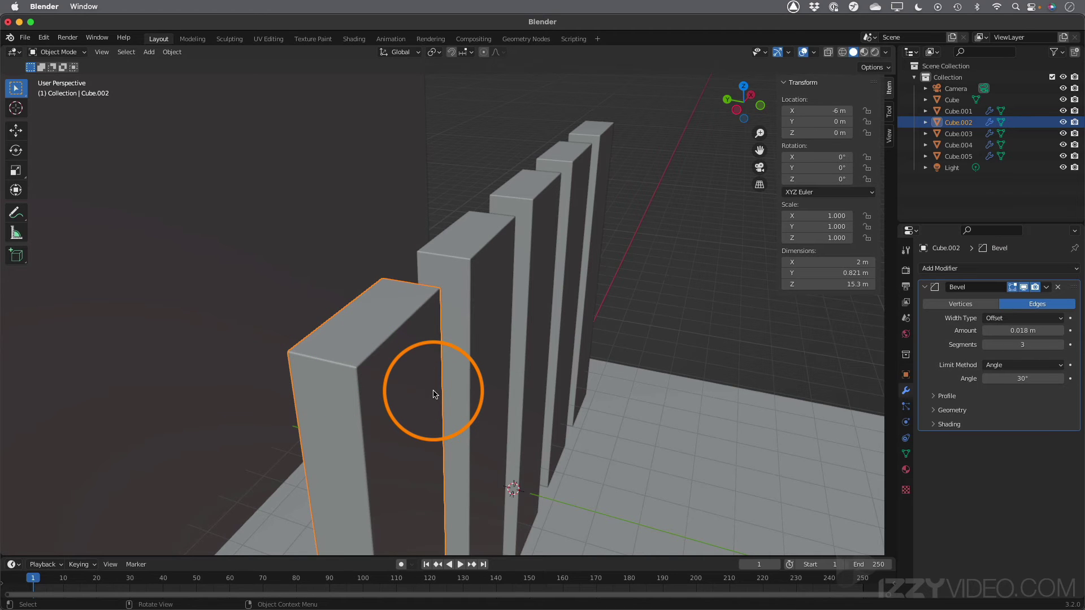
# Step: Add a Bevel modifier to the floor and wall backdrop with 5 segments and an amount of about 0.025 m
pyautogui.moveTo(274, 473); pyautogui.dragTo(400, 323, button='middle')
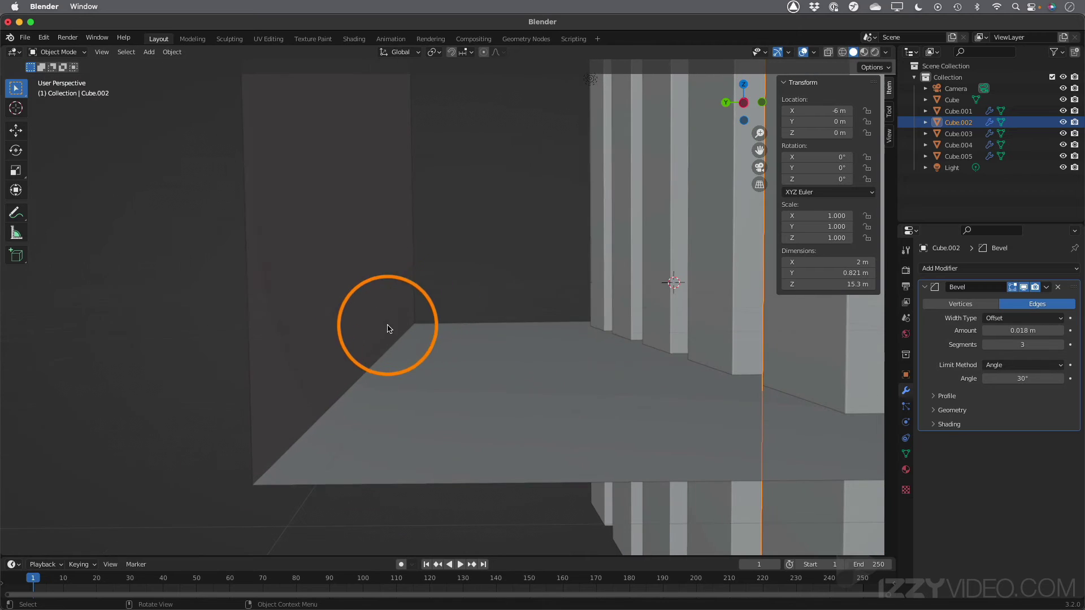
pyautogui.click(334, 343)
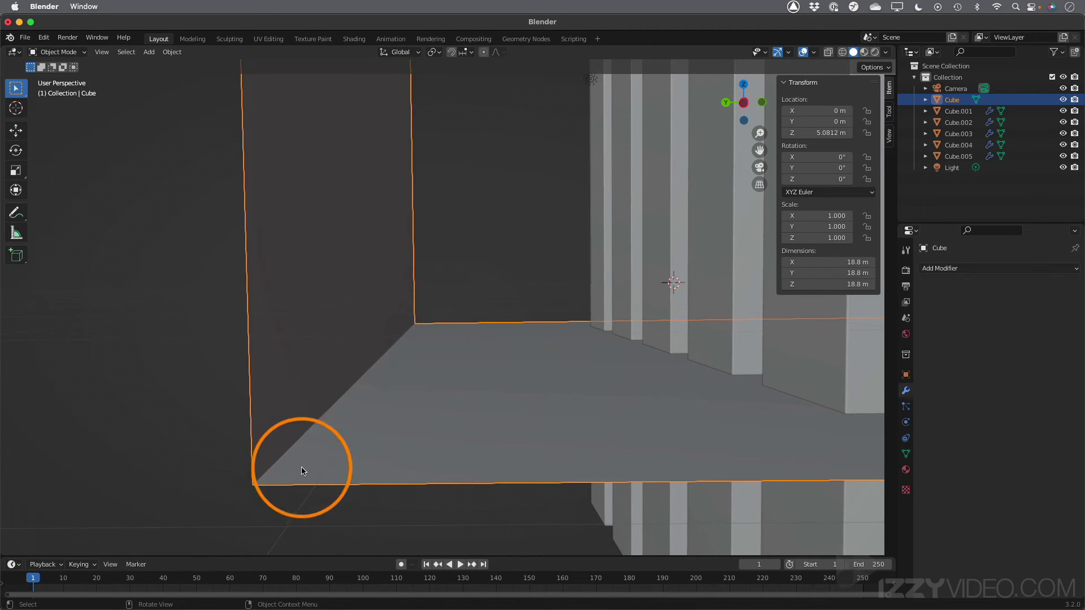
pyautogui.click(993, 272)
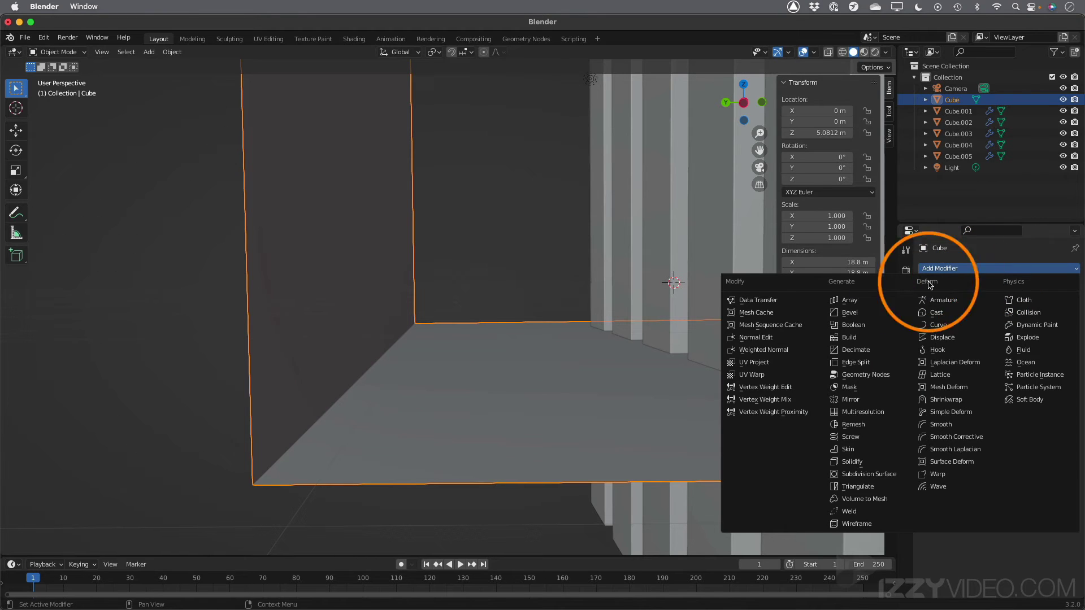
pyautogui.click(847, 314)
pyautogui.click(1060, 346)
pyautogui.click(1061, 345)
pyautogui.click(1060, 345)
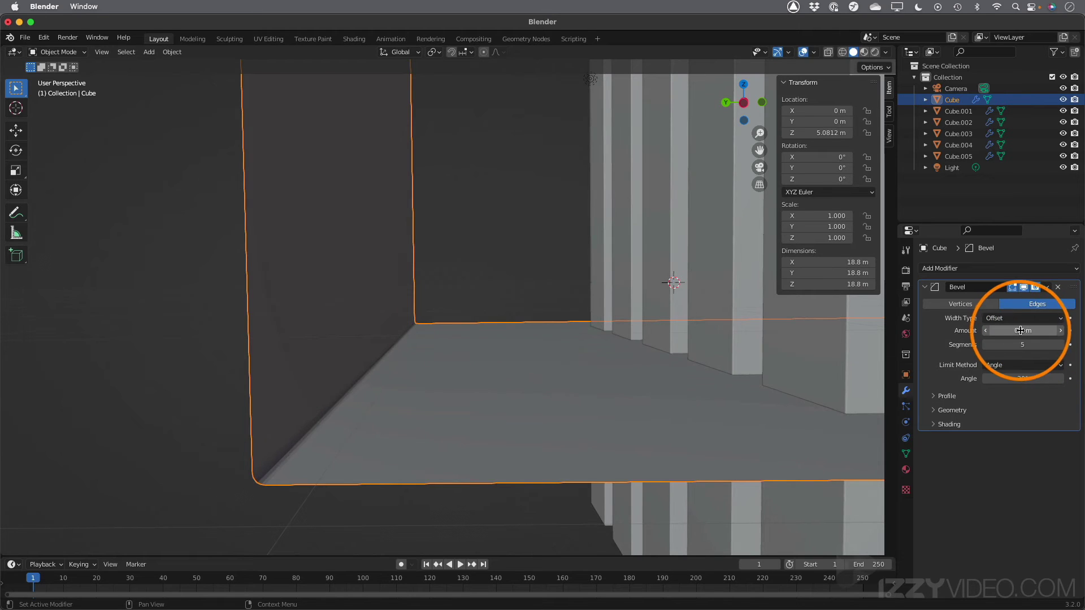
pyautogui.moveTo(1026, 332); pyautogui.dragTo(993, 330)
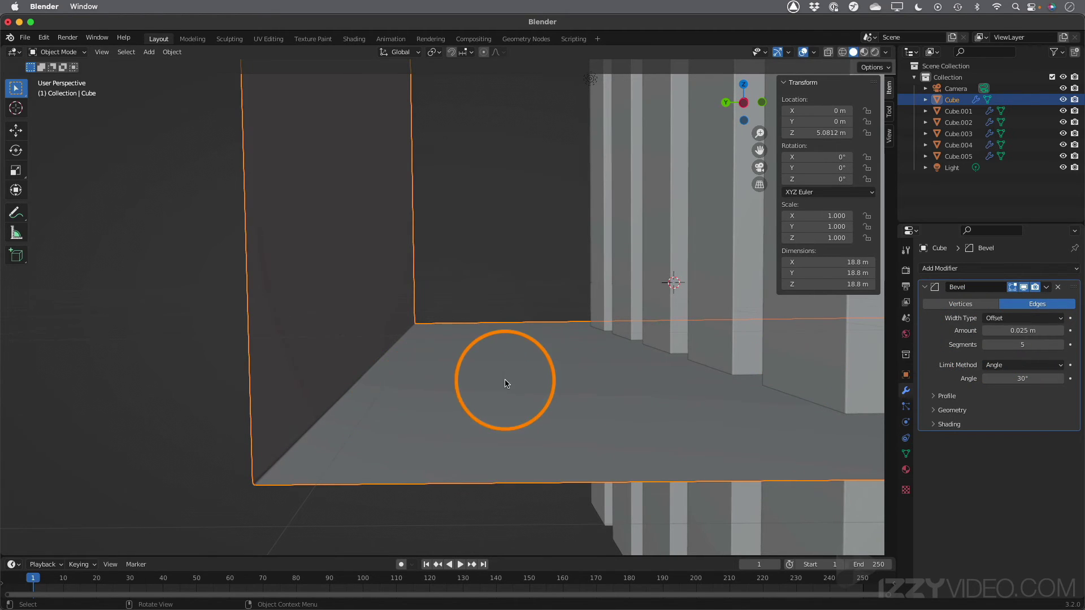
# Step: Rename the floor and wall object as Backdrop
pyautogui.scroll(2, 505, 383)
pyautogui.moveTo(505, 384); pyautogui.dragTo(451, 339, button='middle')
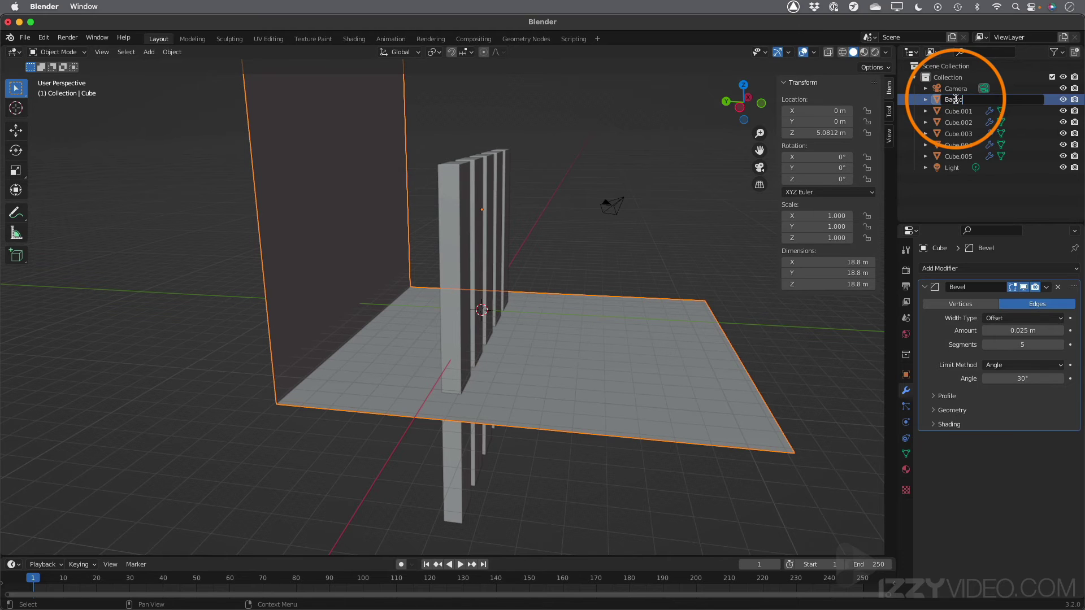
pyautogui.press('Return')
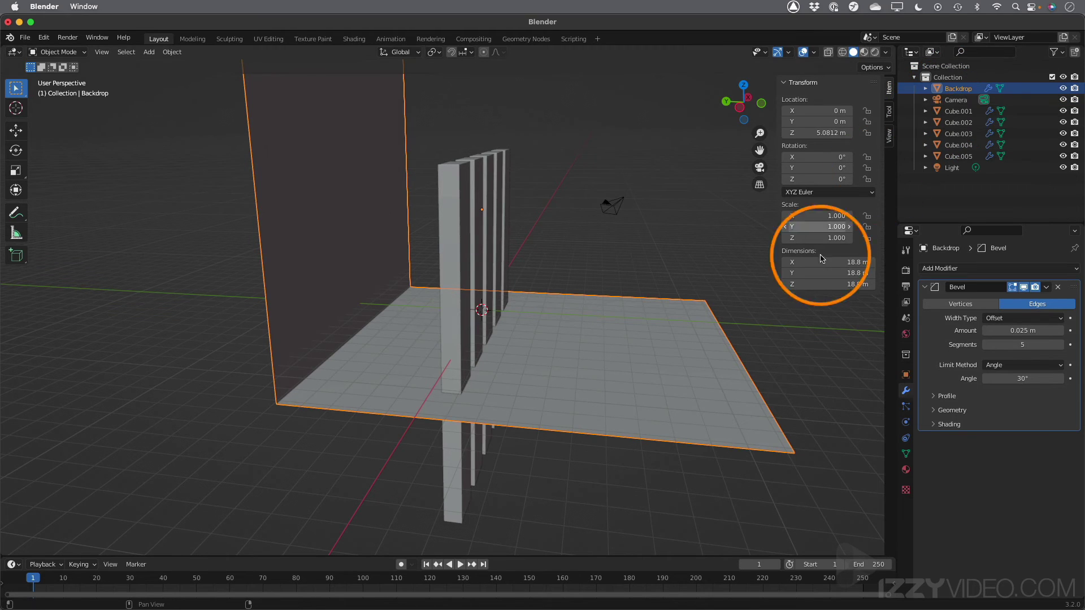
# Step: Move the backdrop in the negative direction along global Y, bringing its wall close behind the row of columns
pyautogui.press('g')
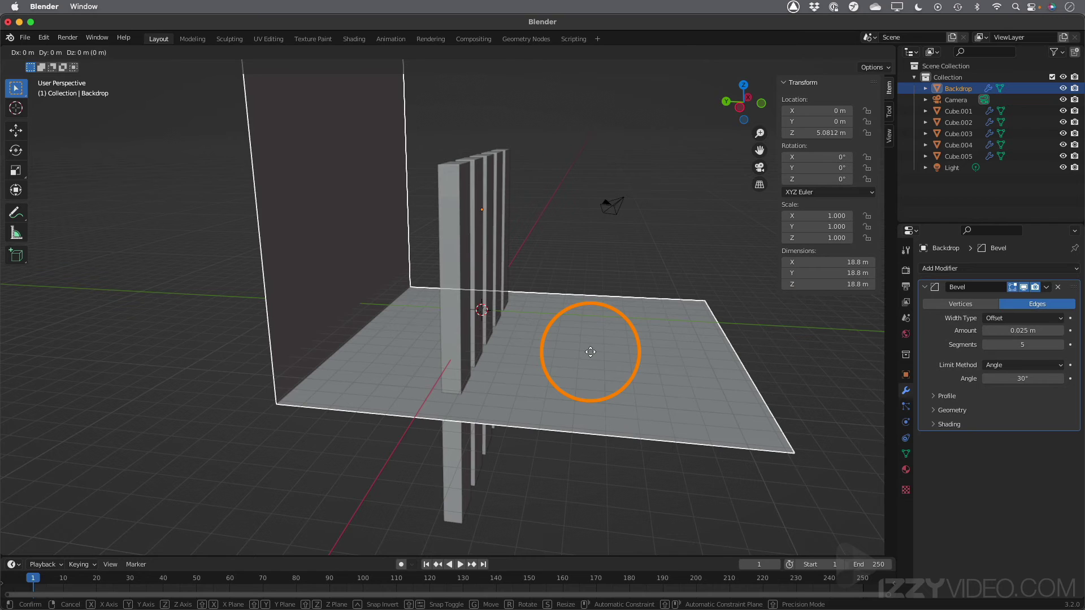
pyautogui.press('y')
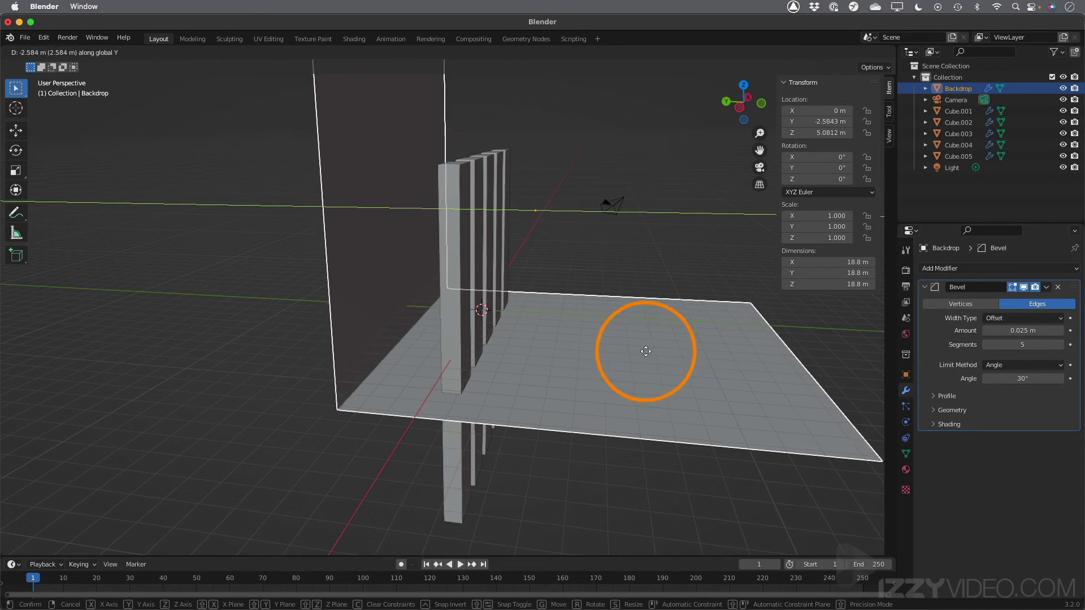
pyautogui.click(690, 350)
# Step: Lower the column at X -6 m along global Z by about 5.4 m
pyautogui.moveTo(461, 327); pyautogui.dragTo(412, 315, button='middle')
pyautogui.scroll(3, 413, 317)
pyautogui.moveTo(428, 269); pyautogui.dragTo(460, 339, button='middle')
pyautogui.scroll(-4, 440, 329)
pyautogui.click(353, 277)
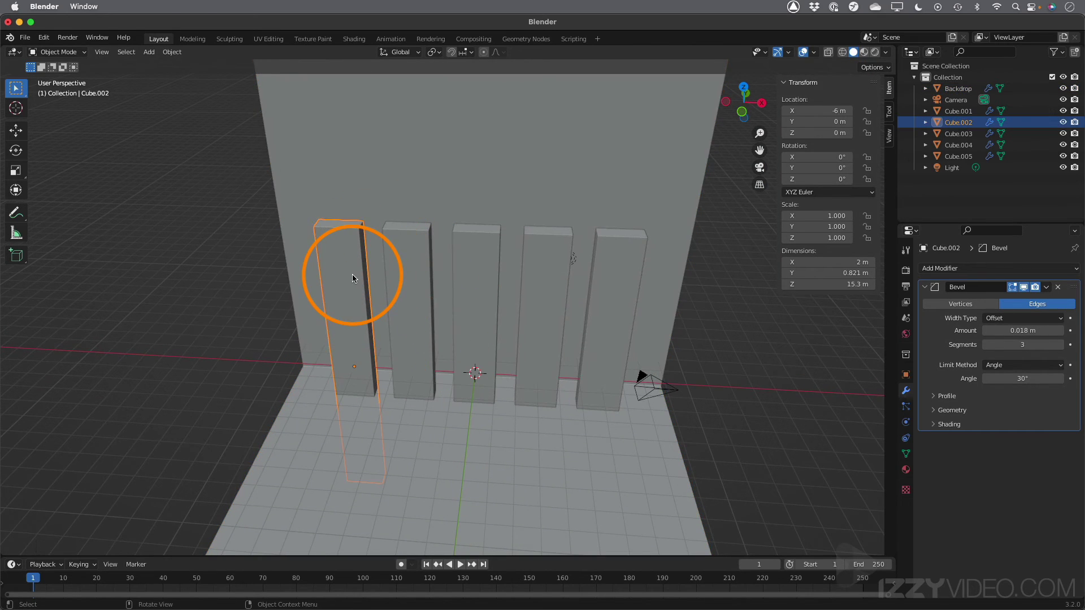
pyautogui.press('g')
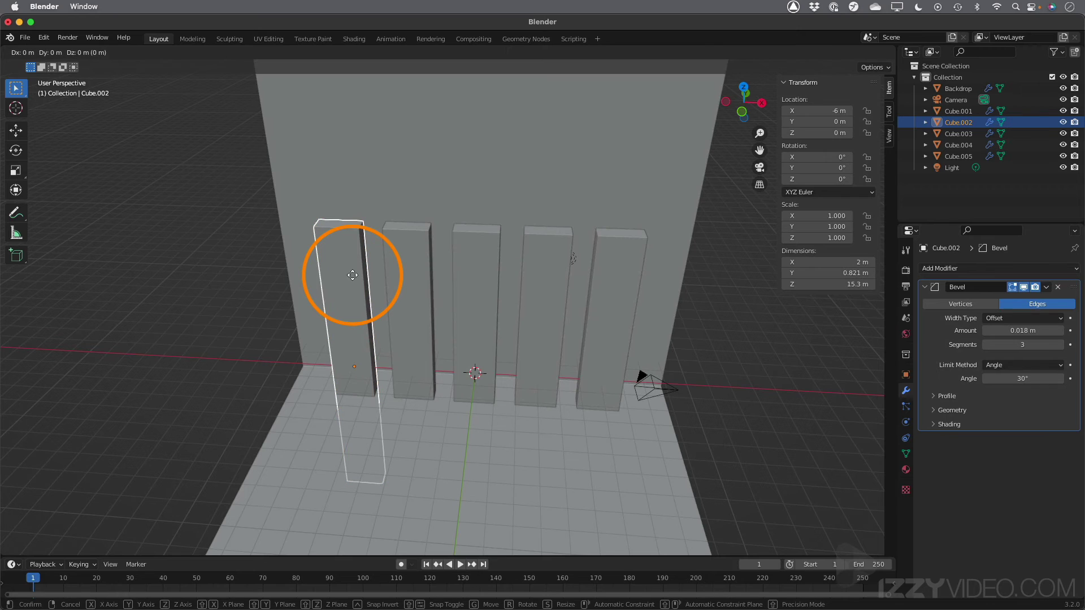
pyautogui.press('z')
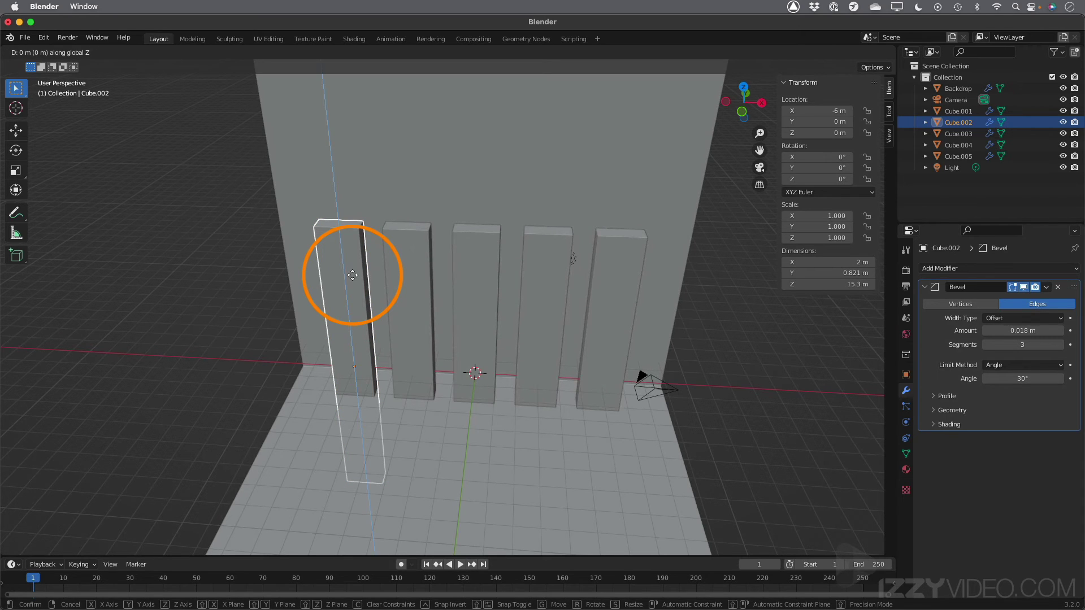
pyautogui.click(354, 356)
# Step: Lower the column at X -3 m along global Z by about 3 m, keeping it taller than the column at X -6 m
pyautogui.moveTo(354, 355); pyautogui.dragTo(378, 346, button='middle')
pyautogui.click(418, 301)
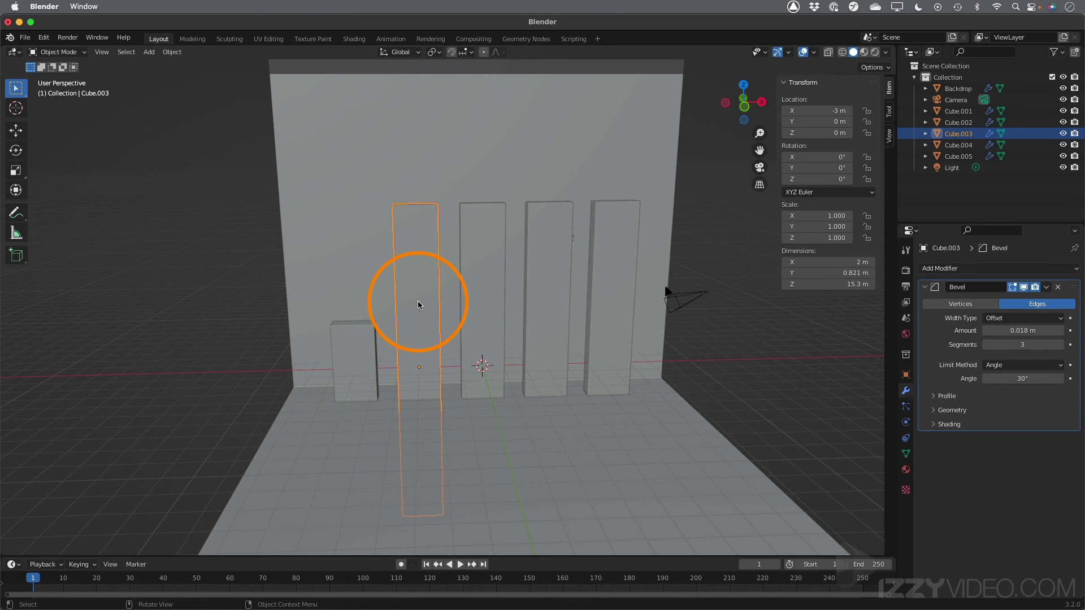
pyautogui.press('g')
pyautogui.press('z')
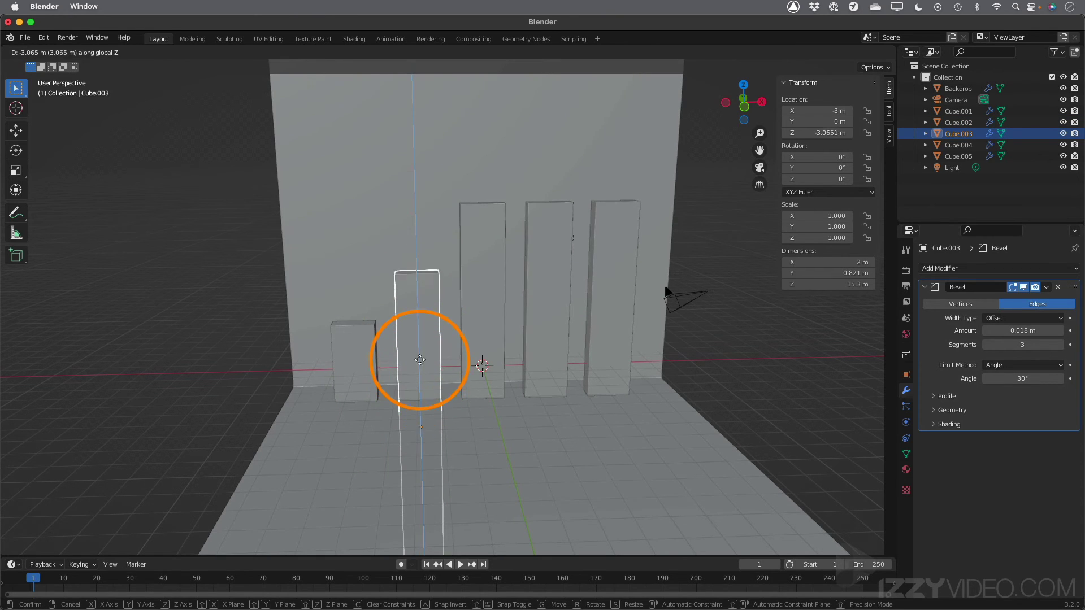
pyautogui.rightClick(419, 359)
# Step: Lower the centre column along global Z until its top sits slightly below that of the column at X -3 m
pyautogui.click(479, 274)
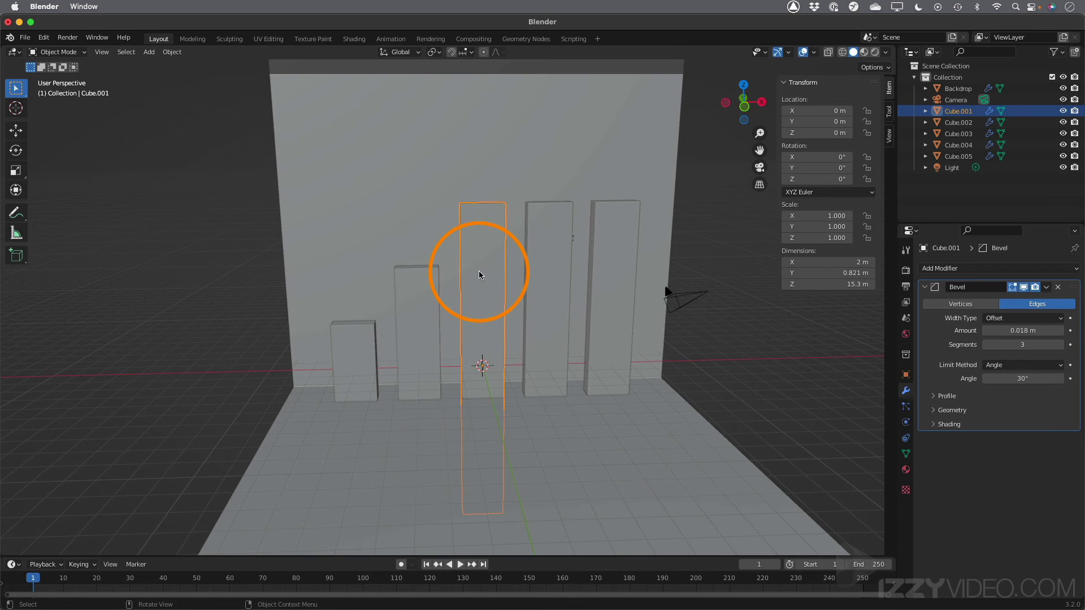
pyautogui.press('g')
pyautogui.press('z')
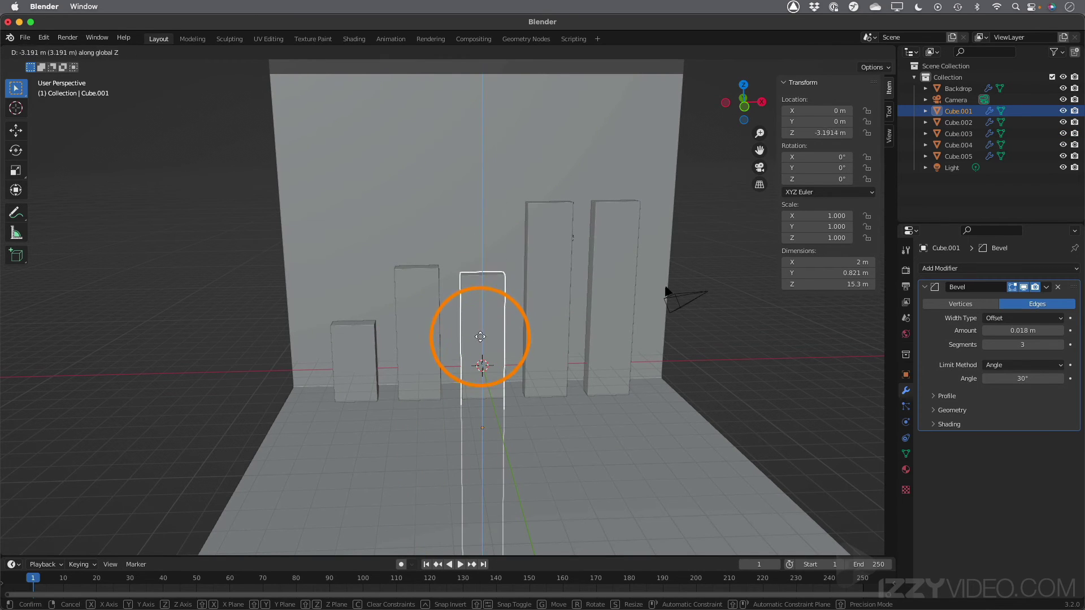
pyautogui.click(483, 351)
# Step: Lower the column at X 3 m along global Z by about 1.77 m
pyautogui.click(542, 283)
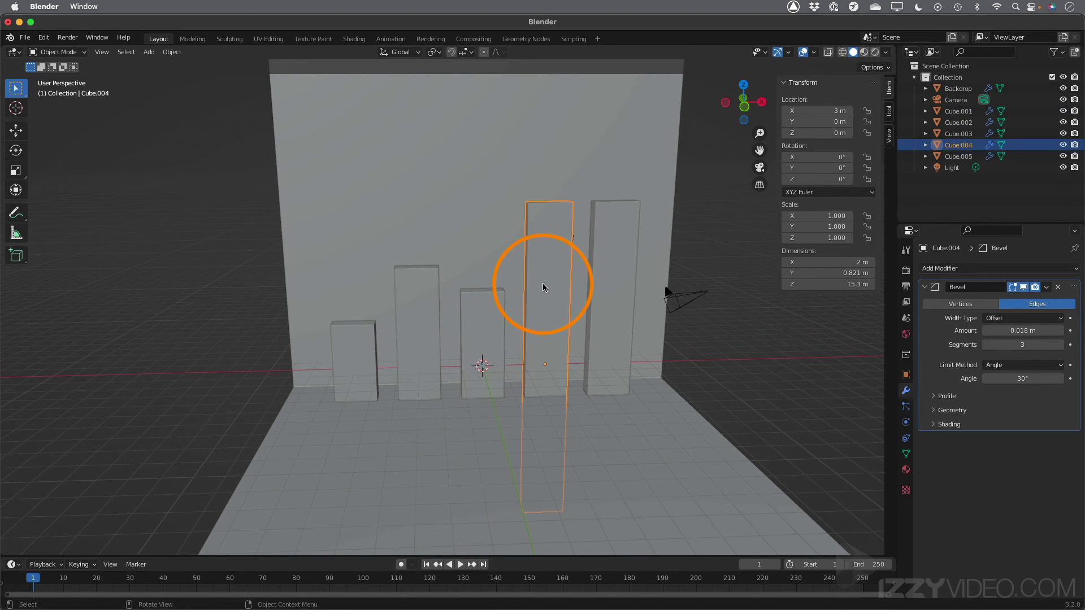
pyautogui.press('g')
pyautogui.press('z')
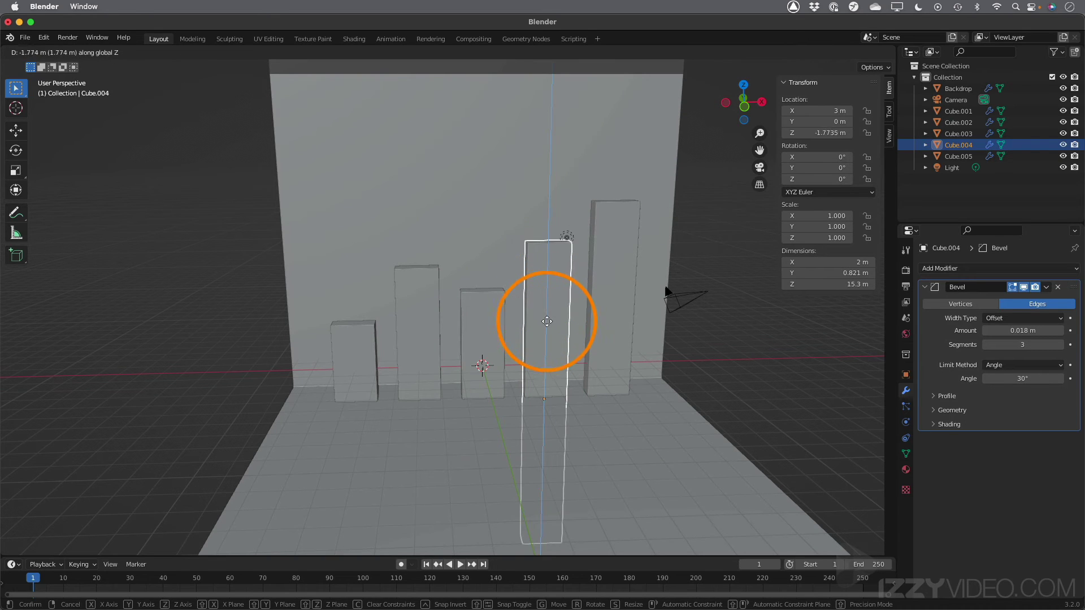
pyautogui.click(540, 323)
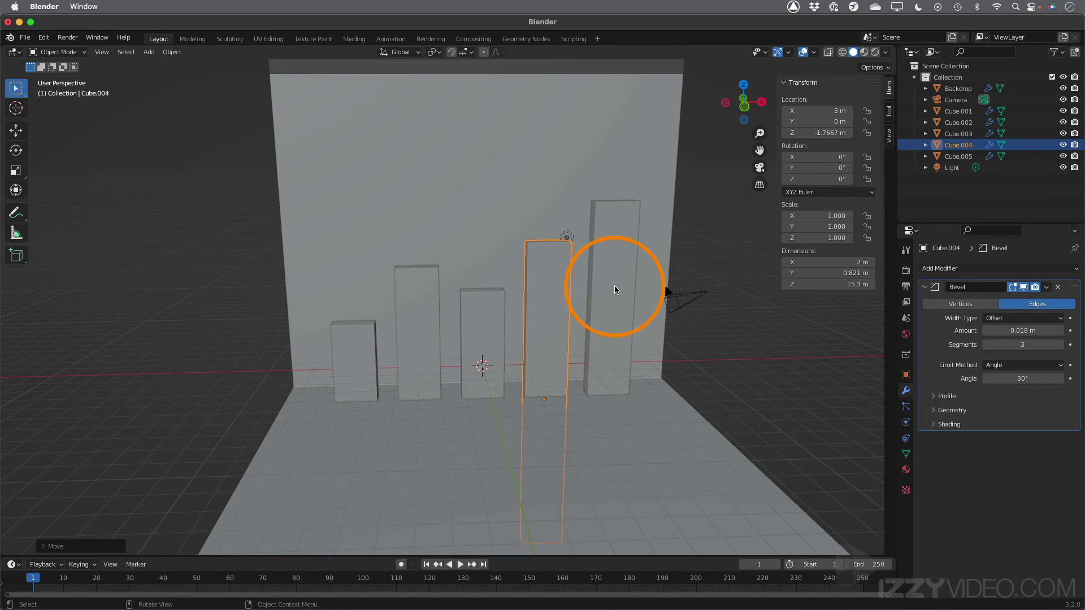
# Step: Raise the column at X 6 m along global Z by about 1.92 m to make it the tallest of the row
pyautogui.click(615, 286)
pyautogui.press('g')
pyautogui.press('z')
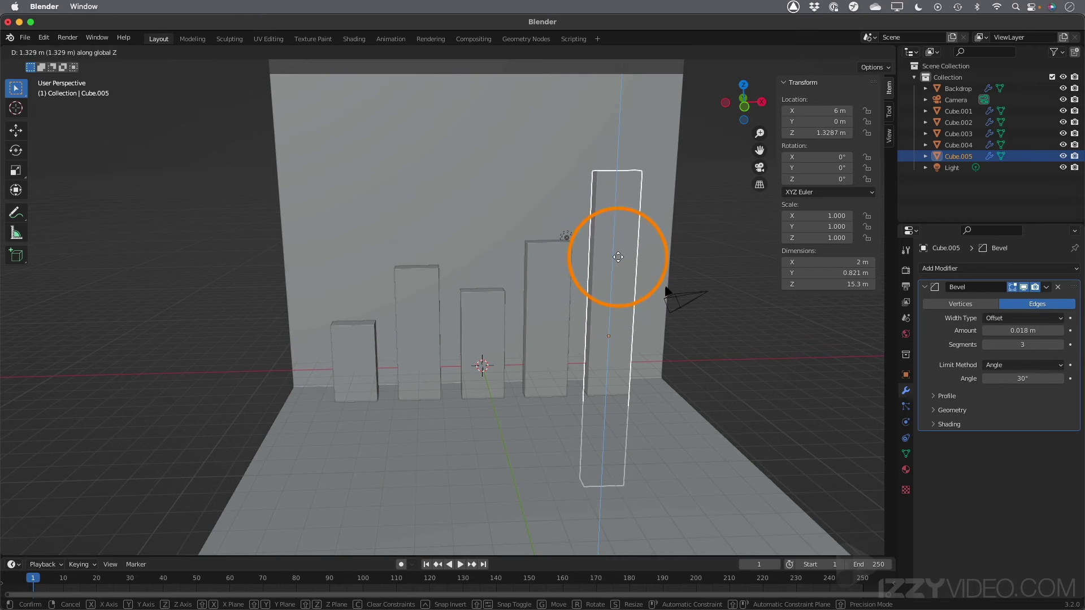
pyautogui.click(620, 247)
# Step: Switch the viewport shading to Material Preview
pyautogui.moveTo(436, 300); pyautogui.dragTo(425, 352, button='middle')
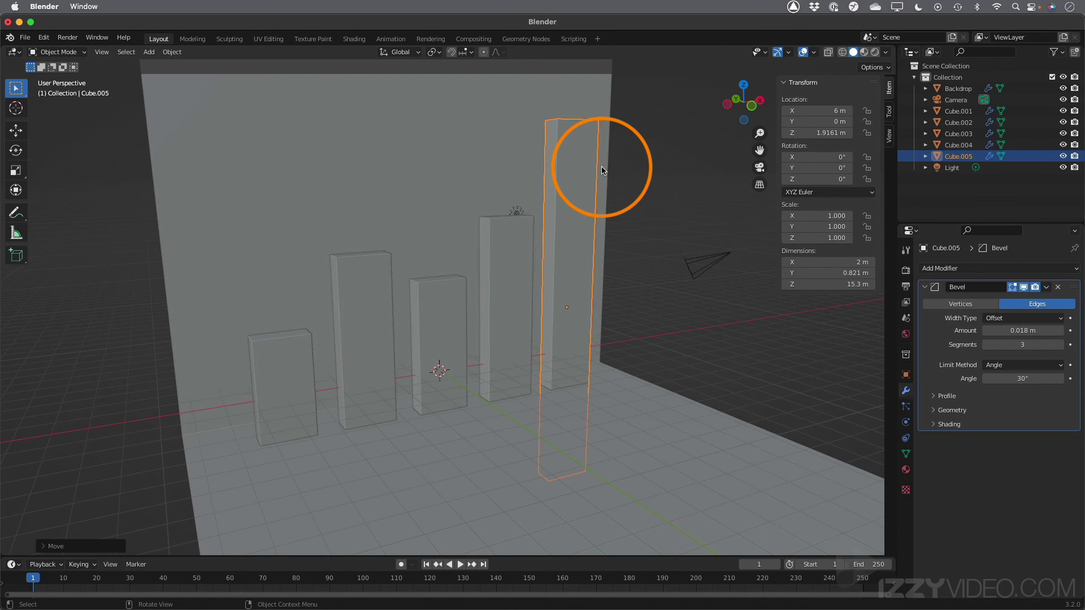
pyautogui.click(864, 52)
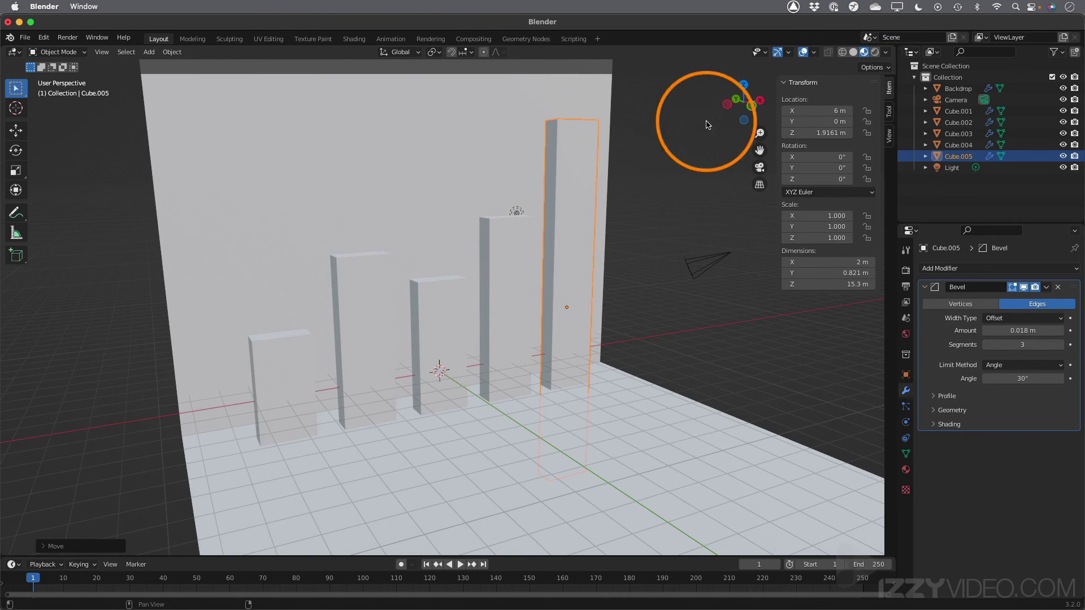
pyautogui.moveTo(384, 293); pyautogui.dragTo(350, 390, button='middle')
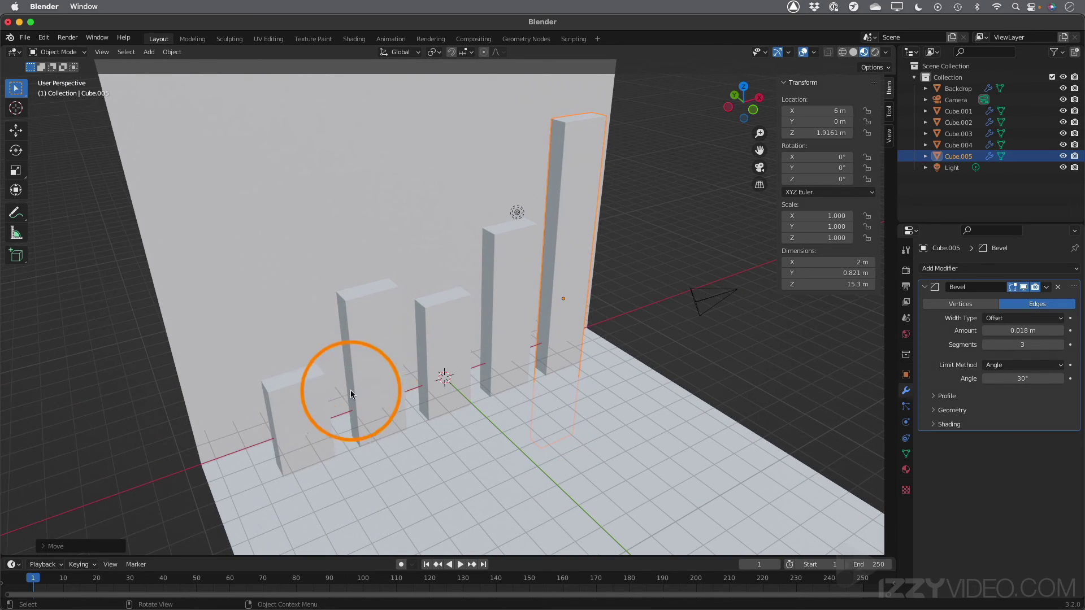
# Step: Create a new material named Bar Material on the column at X -6 m and give it a bright cyan-blue base color
pyautogui.click(294, 401)
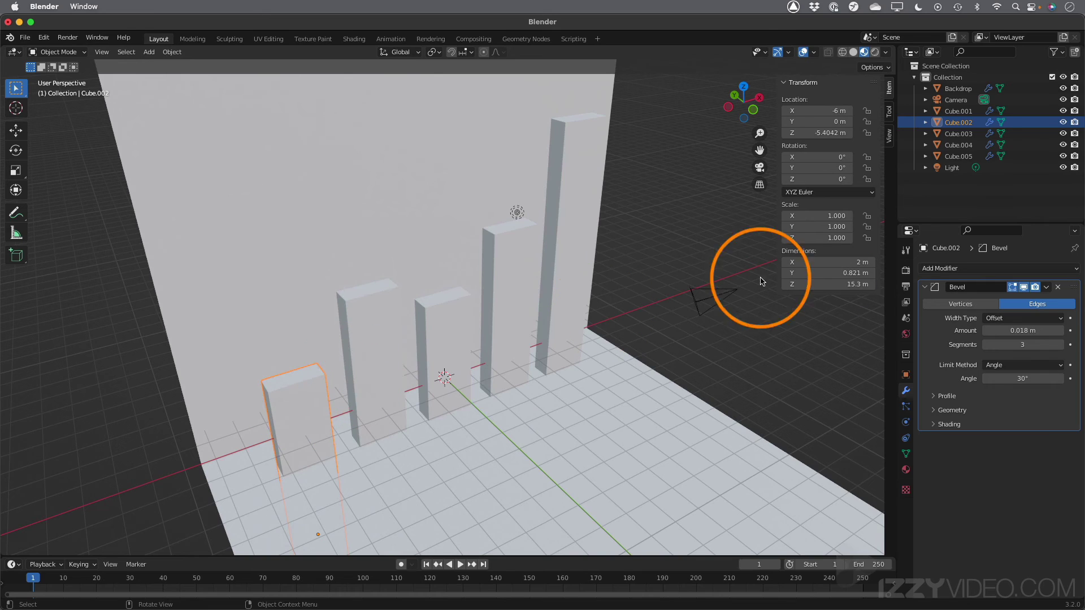
pyautogui.click(906, 470)
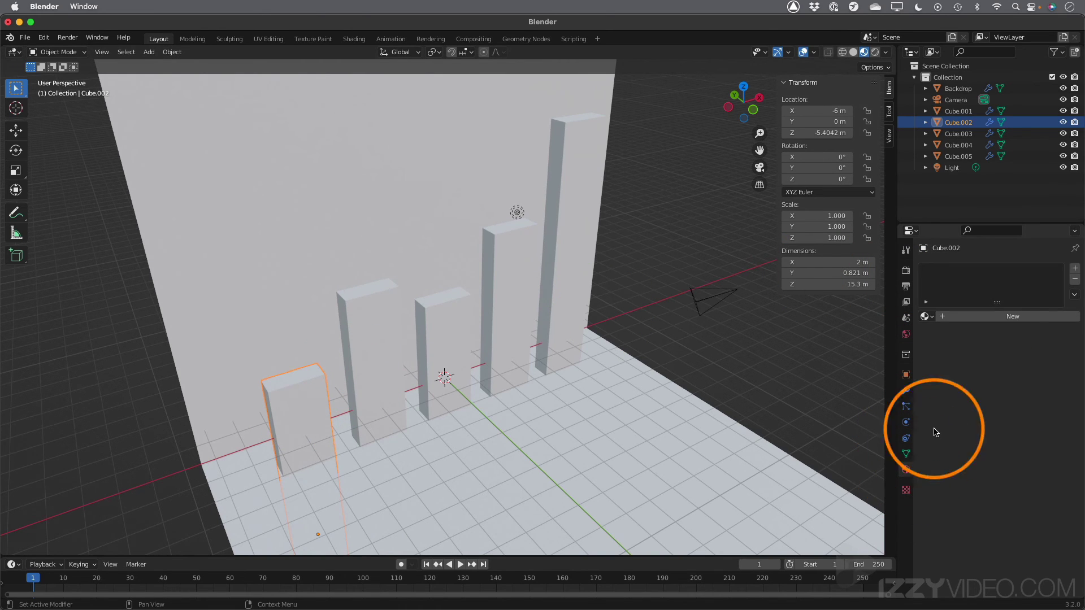
pyautogui.click(993, 317)
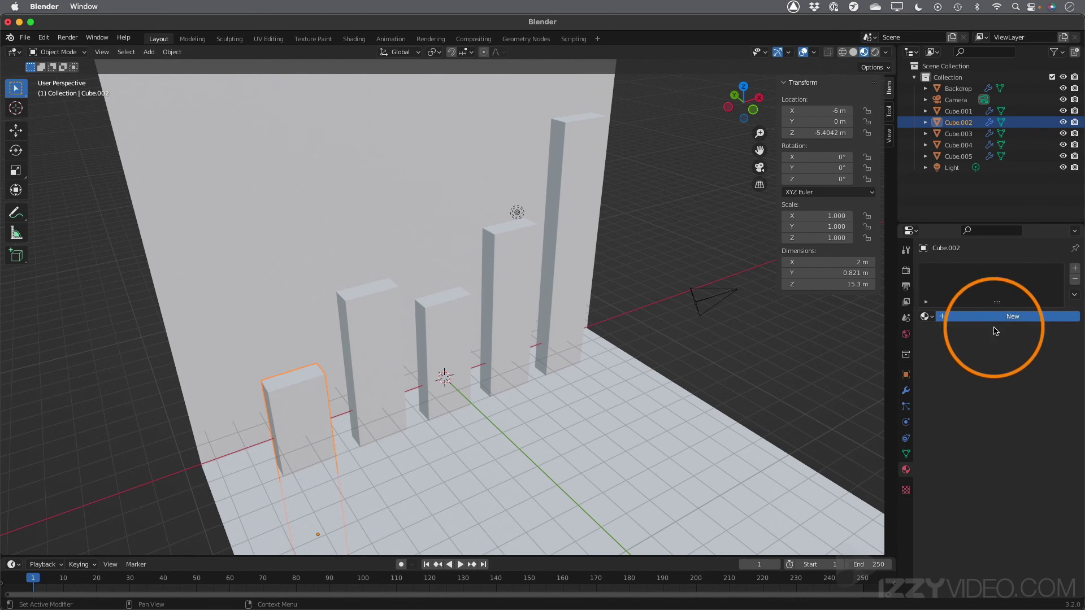
pyautogui.click(979, 316)
pyautogui.write('Bar Material')
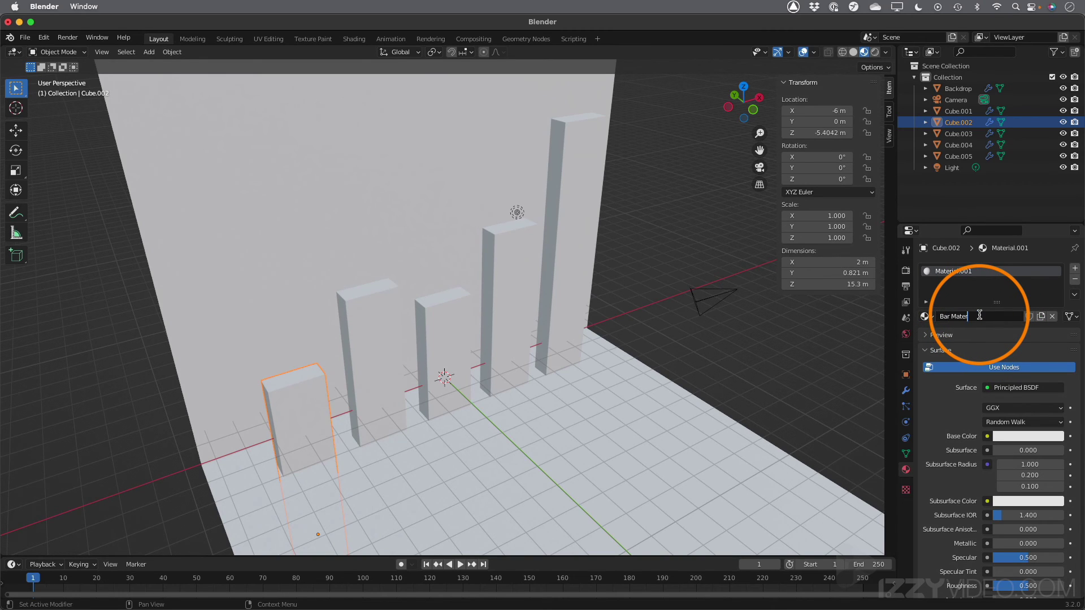
pyautogui.click(1027, 442)
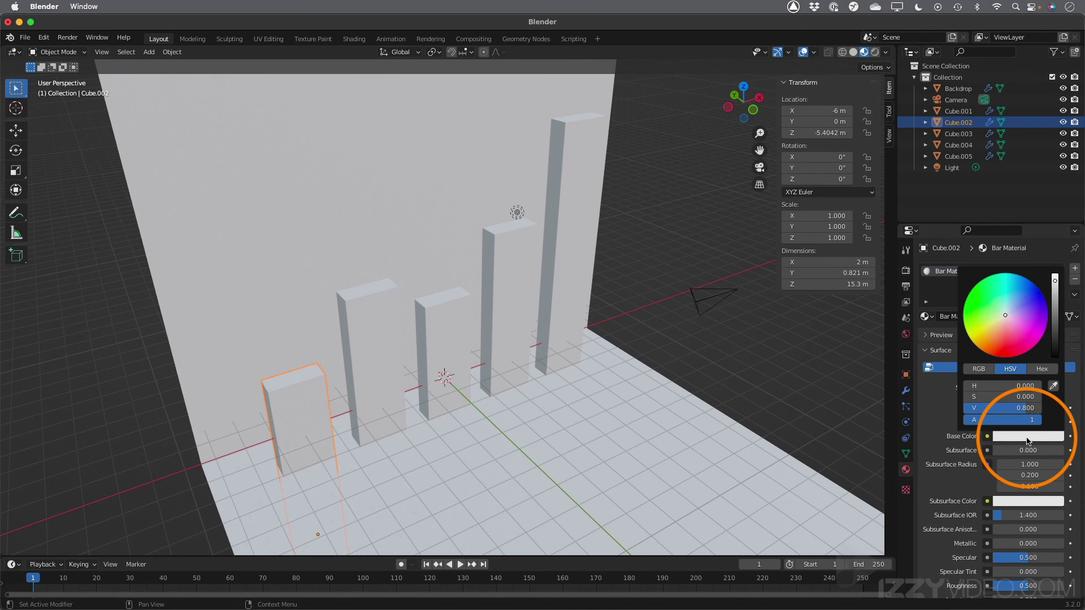
pyautogui.moveTo(1005, 313); pyautogui.dragTo(1016, 288)
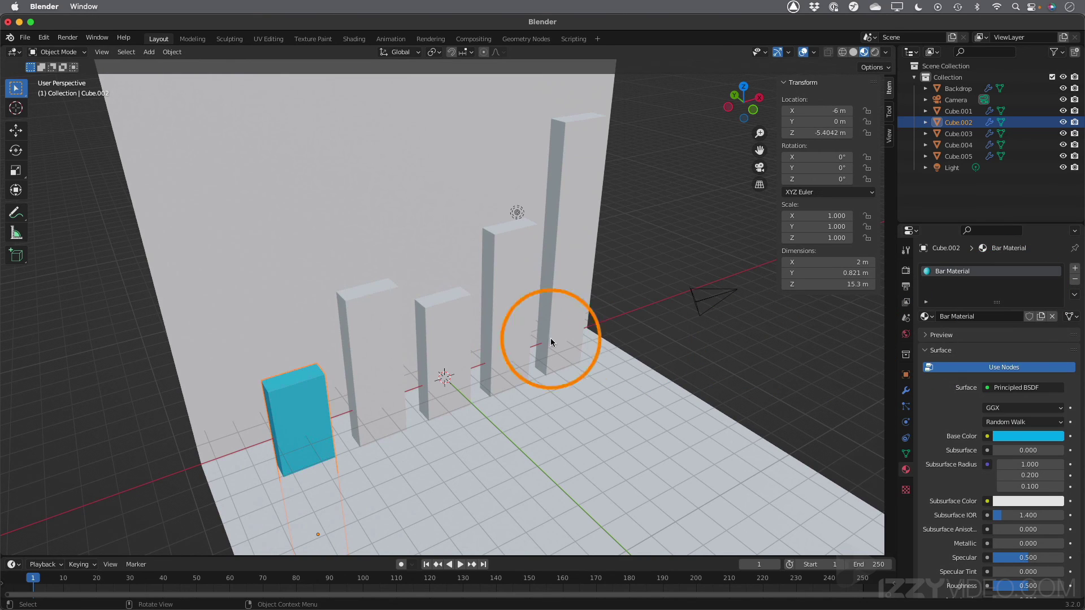
# Step: Assign the existing Bar Material to the column at X -3 m and to the centre column
pyautogui.click(378, 347)
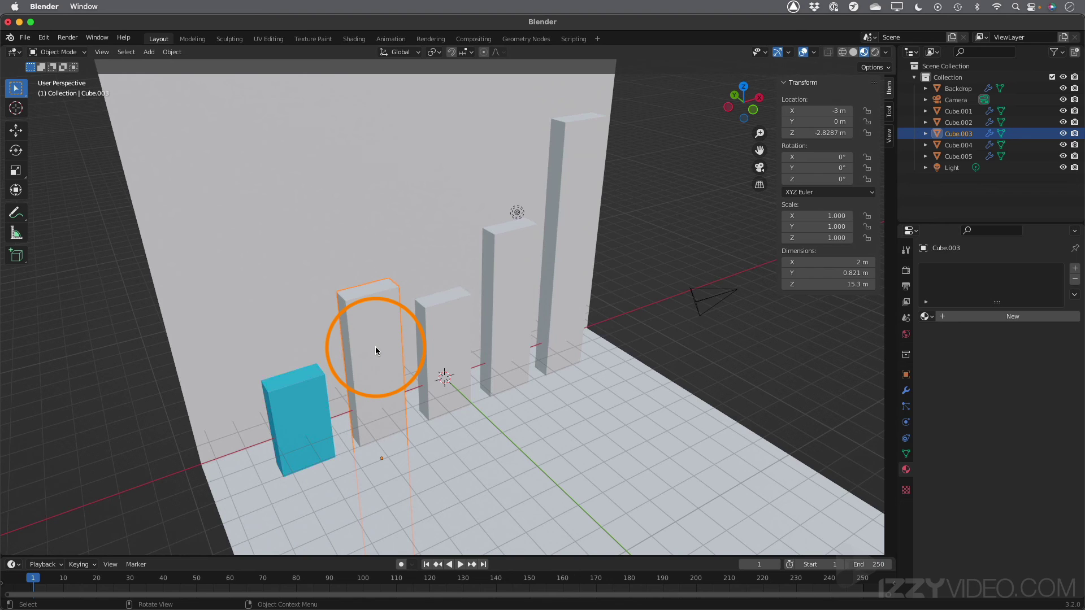
pyautogui.click(927, 316)
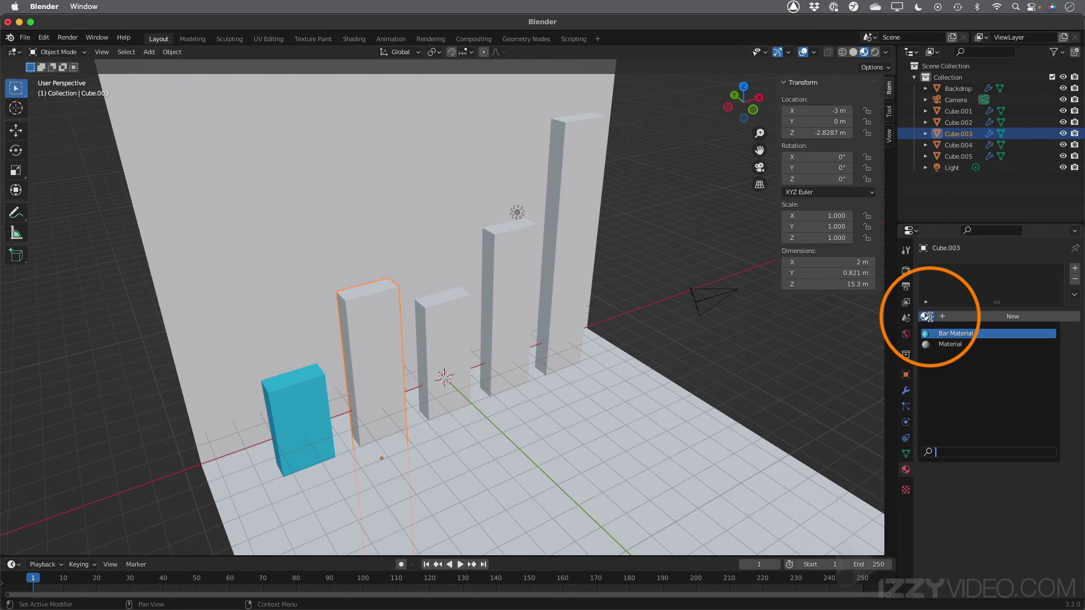
pyautogui.click(959, 333)
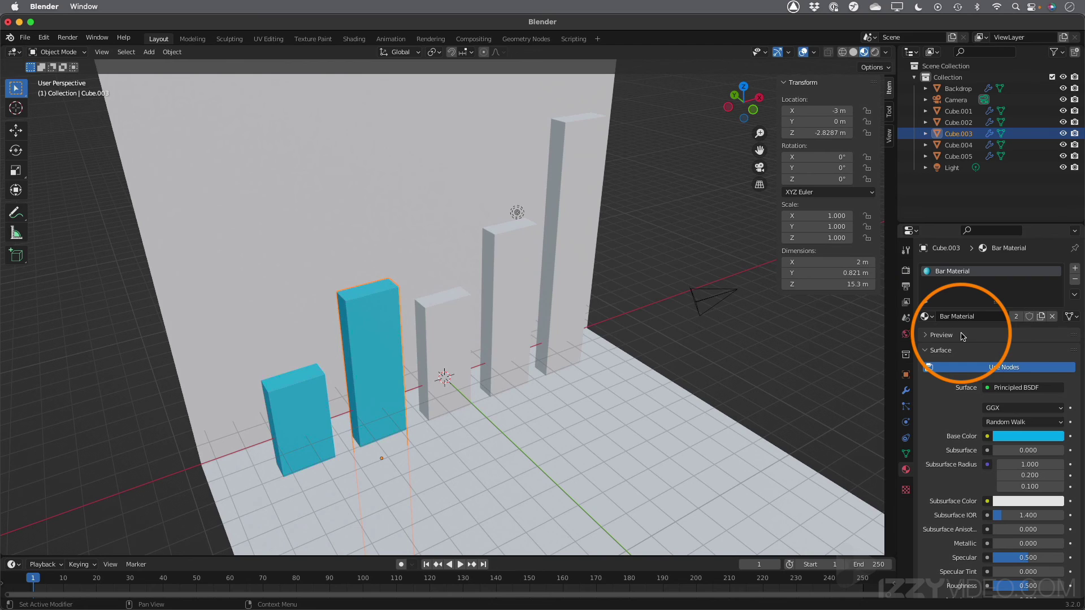
pyautogui.click(439, 324)
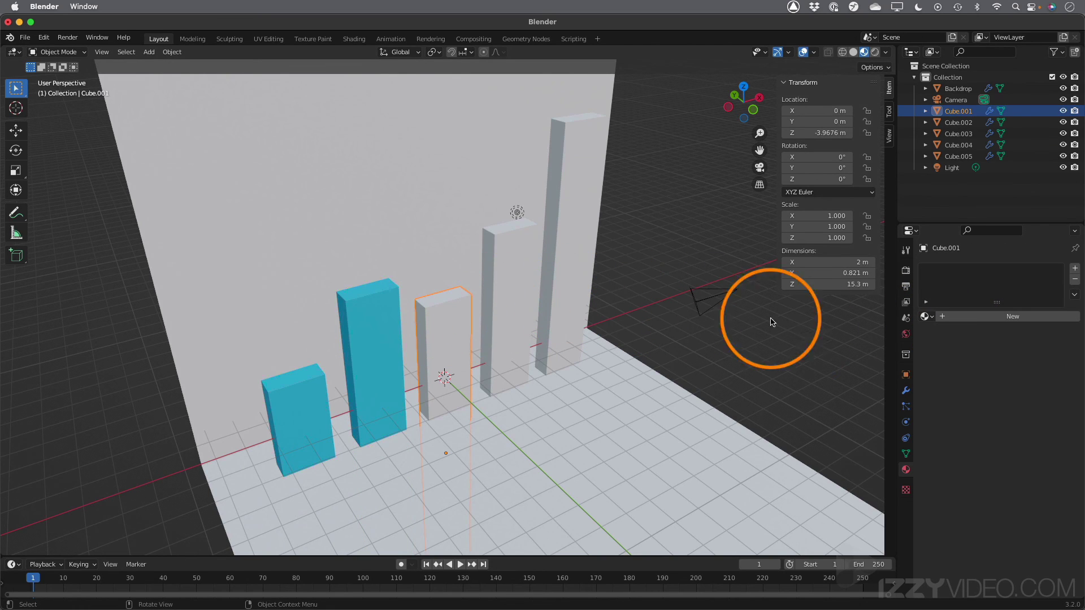
pyautogui.click(926, 316)
pyautogui.click(938, 336)
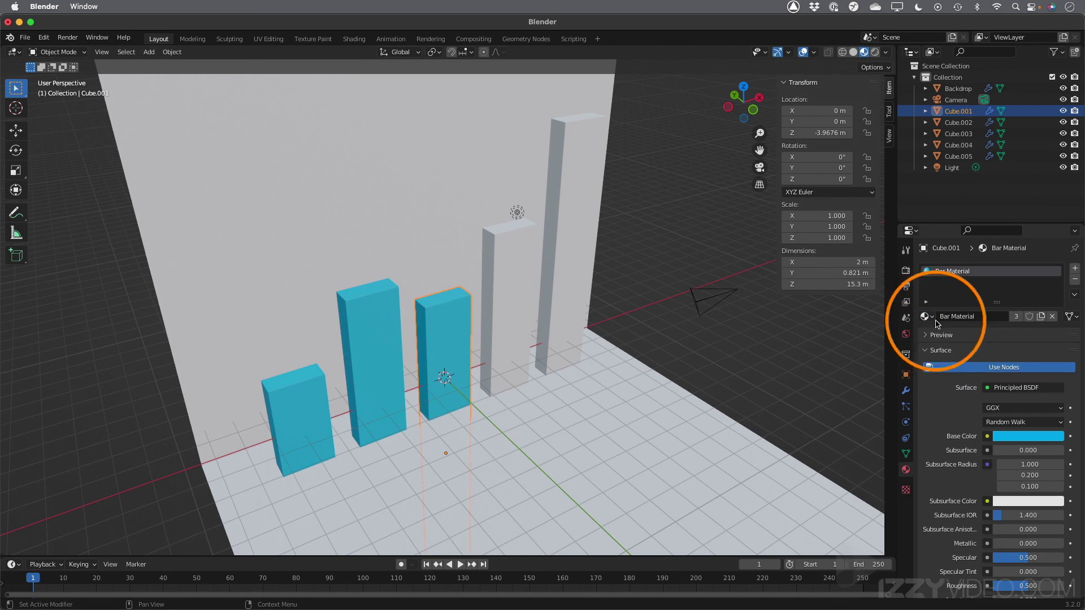
# Step: Assign the existing Bar Material to the columns at X 3 m and X 6 m
pyautogui.click(506, 271)
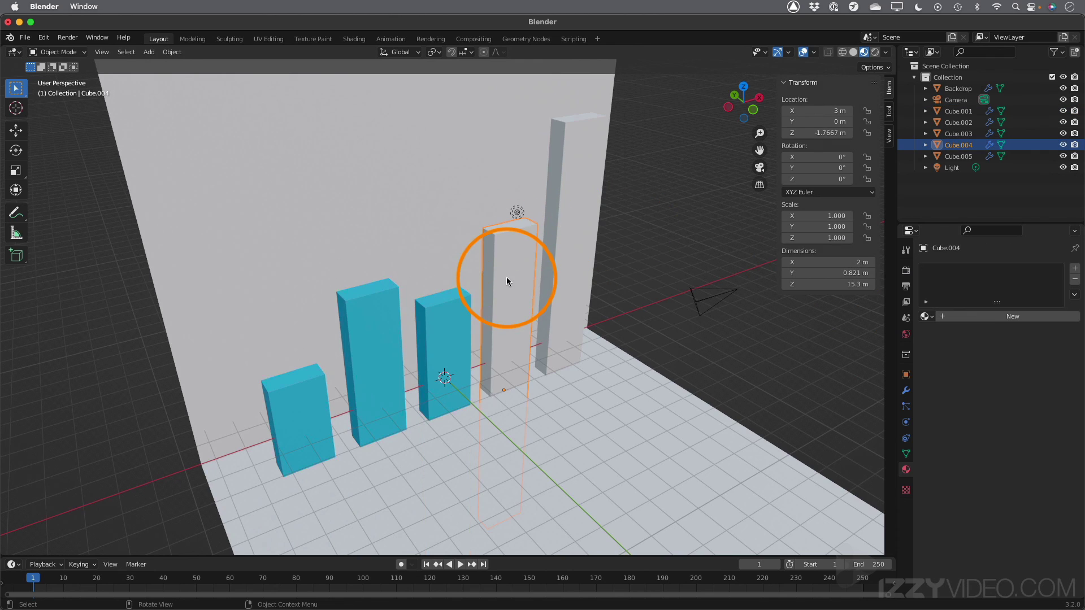
pyautogui.click(927, 316)
pyautogui.click(952, 334)
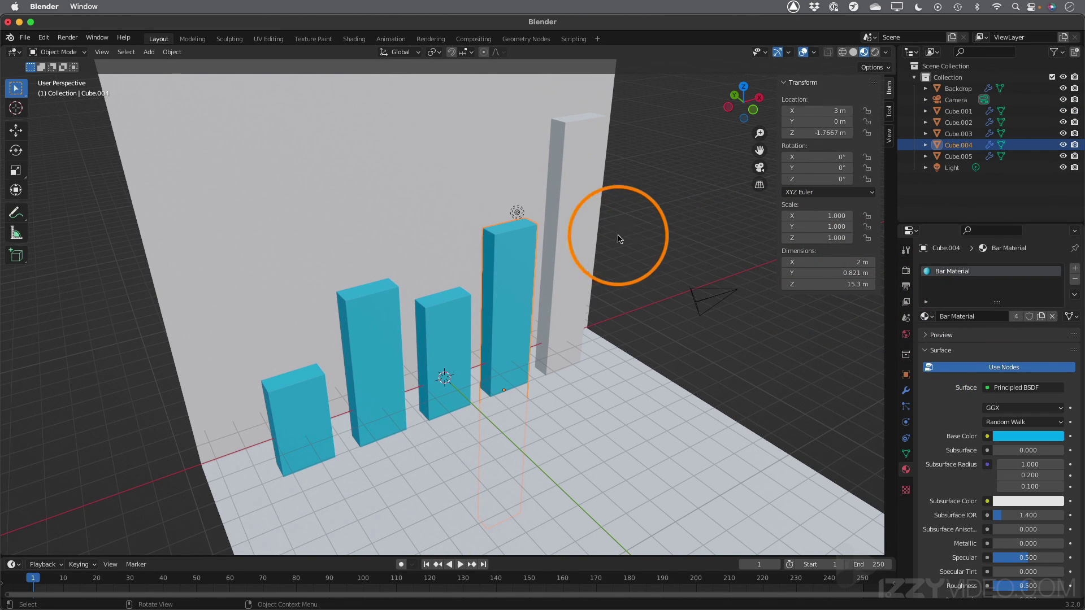
pyautogui.click(578, 250)
pyautogui.click(927, 316)
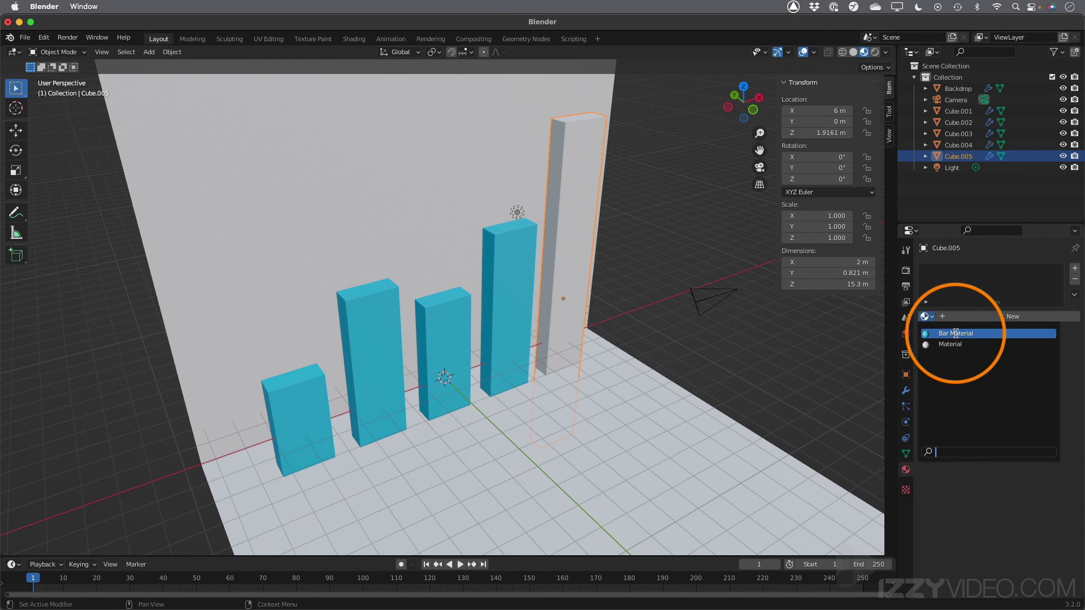
pyautogui.click(950, 333)
# Step: Rename the material of the floor and wall backdrop as Backdrop Material
pyautogui.click(354, 224)
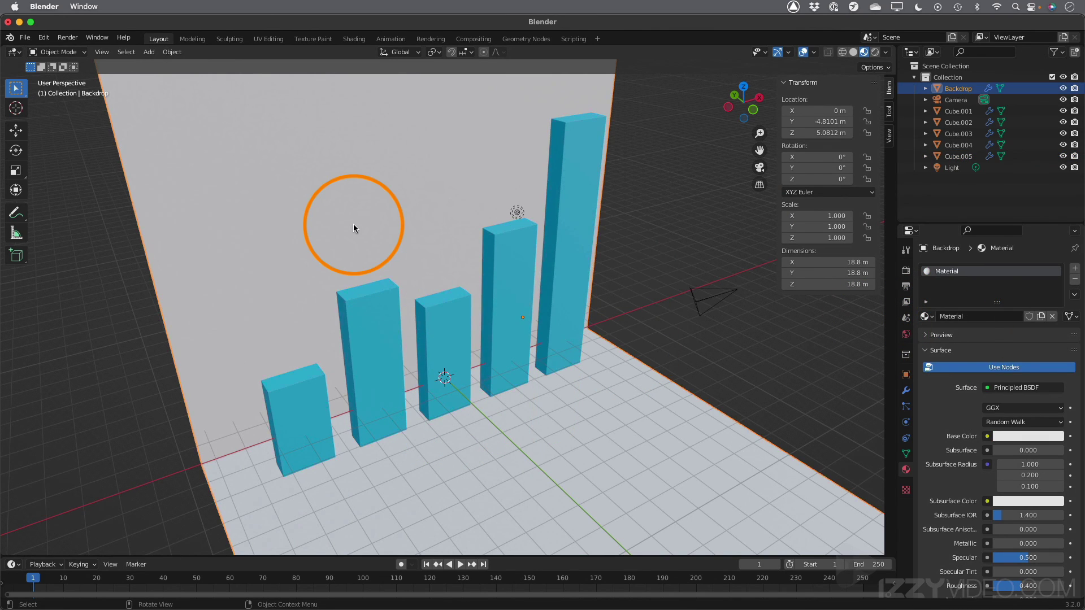
pyautogui.moveTo(285, 225); pyautogui.dragTo(538, 174, button='middle')
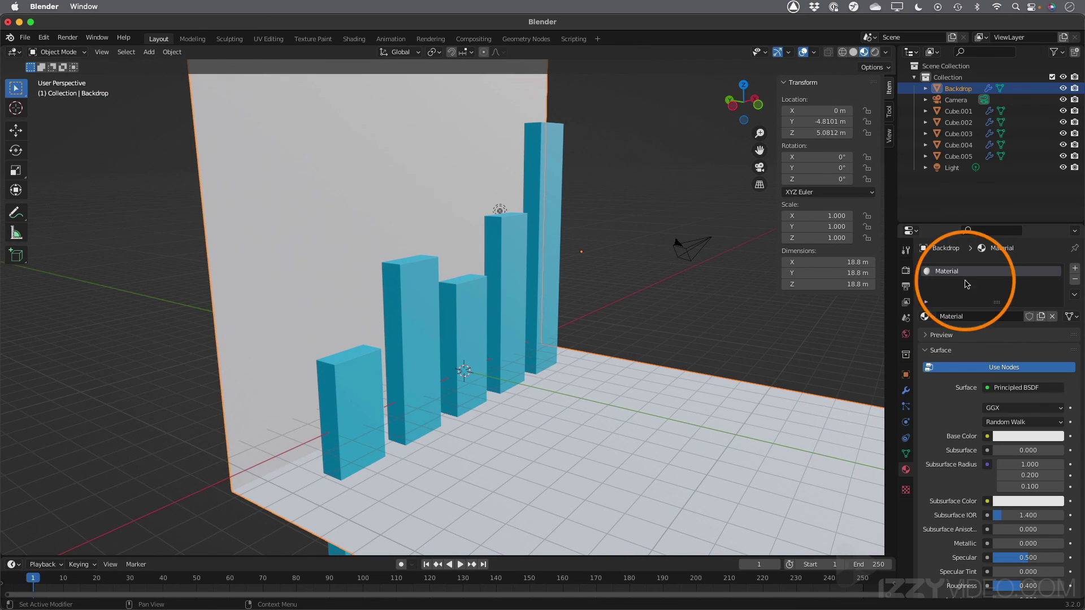
pyautogui.doubleClick(965, 317)
pyautogui.write('Backdrop')
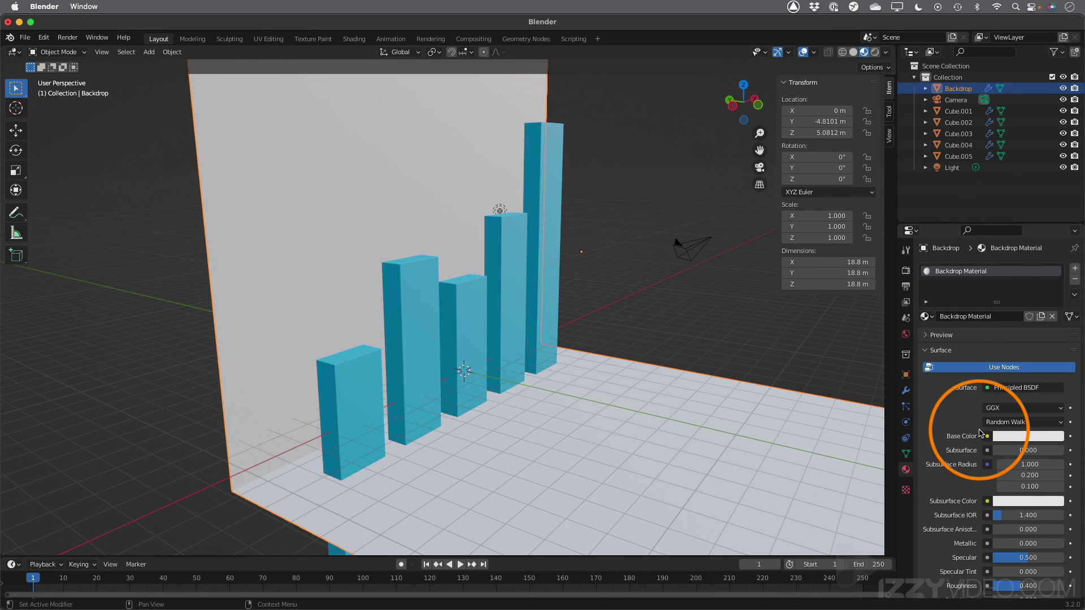
# Step: Darken the base color of Backdrop Material to a medium grey
pyautogui.click(1020, 437)
pyautogui.moveTo(1055, 291)
pyautogui.mouseDown()
pyautogui.moveTo(1055, 317)
pyautogui.moveTo(1055, 308)
pyautogui.mouseUp()
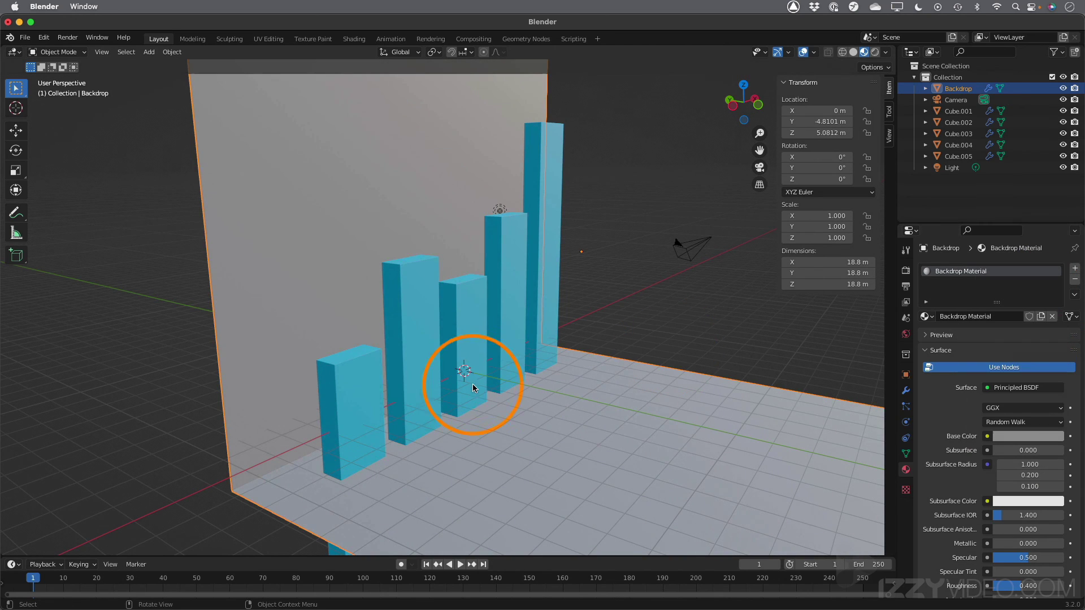
pyautogui.moveTo(479, 387); pyautogui.dragTo(375, 375, button='middle')
pyautogui.moveTo(521, 188); pyautogui.dragTo(440, 390, button='middle')
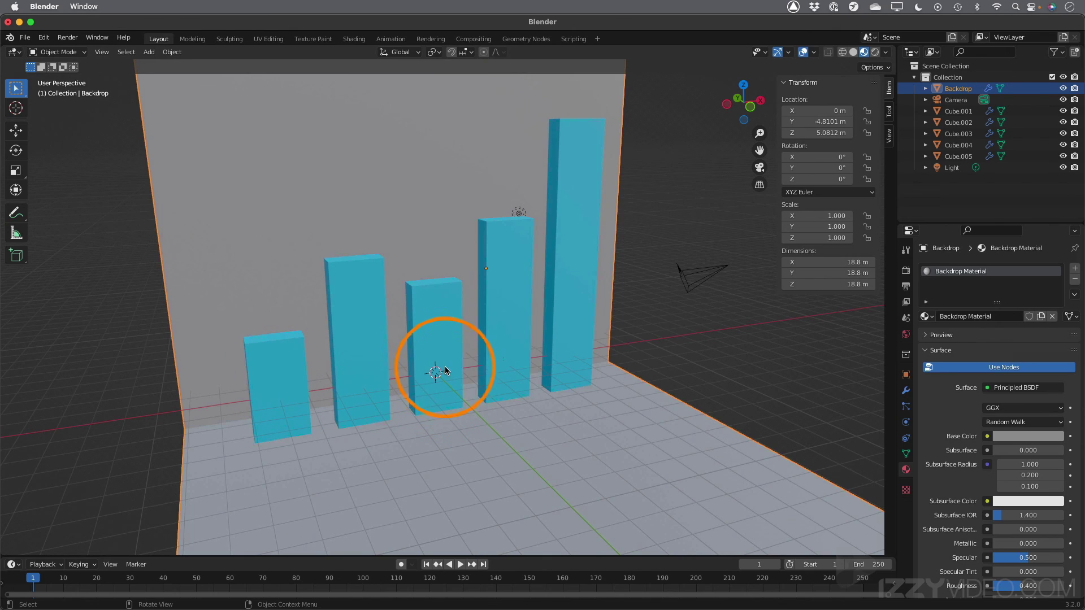